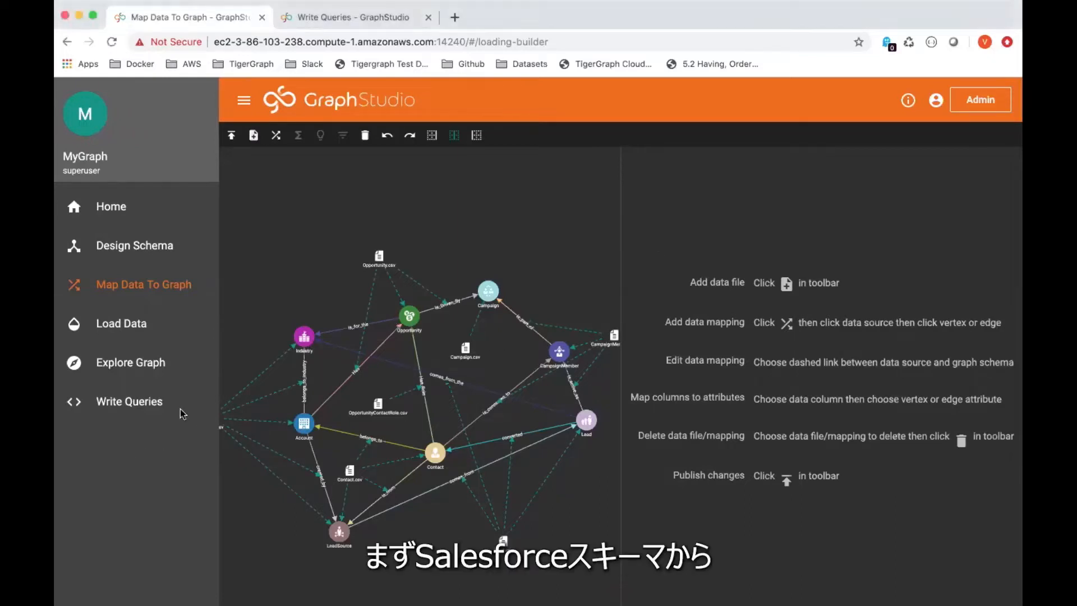
Preview the sample data of Account.csv with header names and of Contact.csv in the server's data files, without adding a file.
click(254, 136)
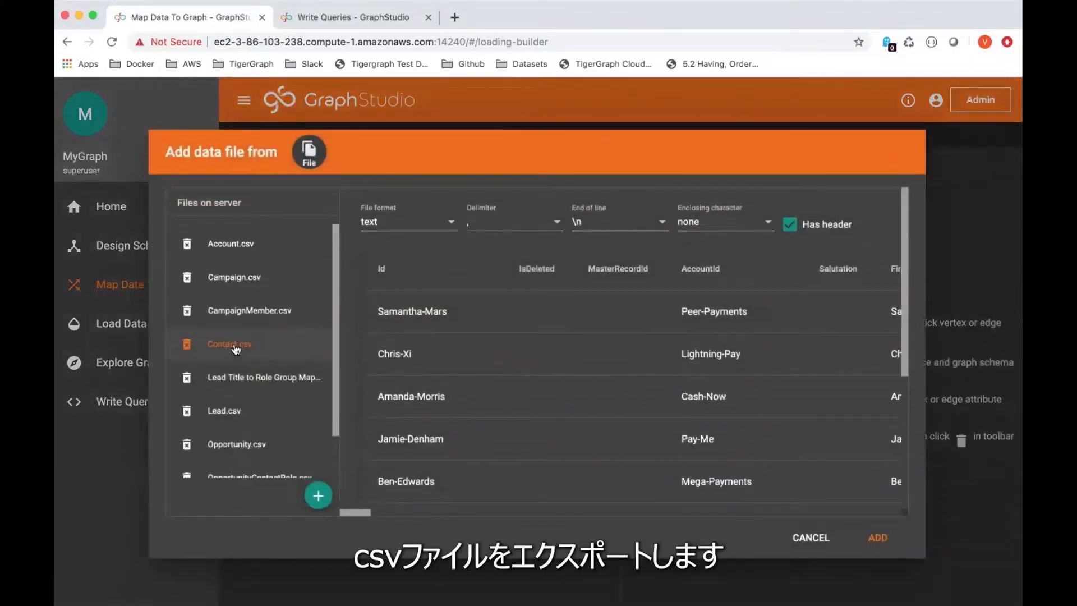
click(235, 243)
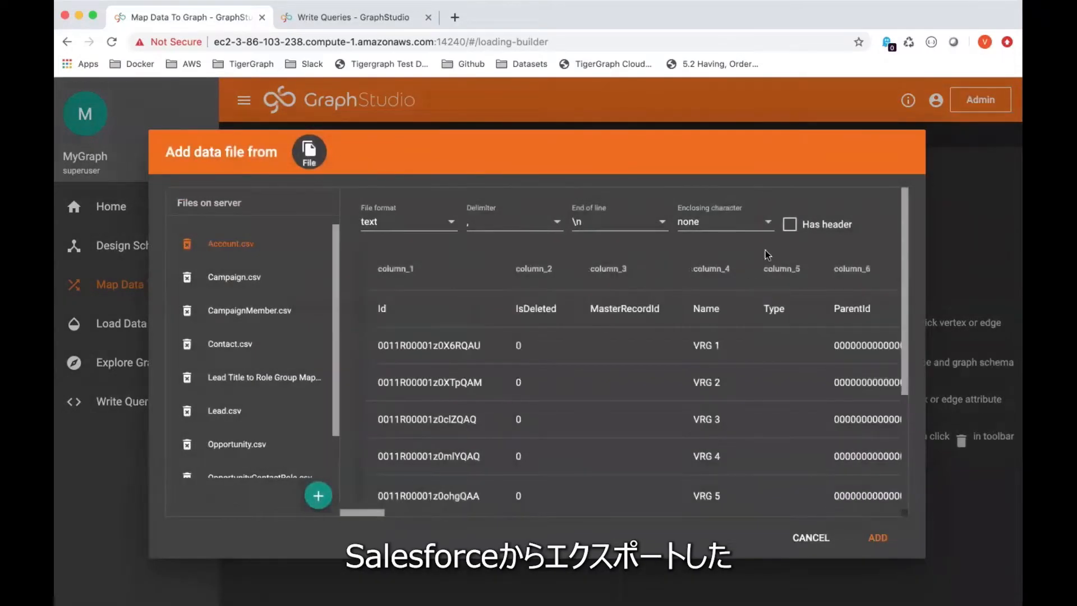
click(789, 225)
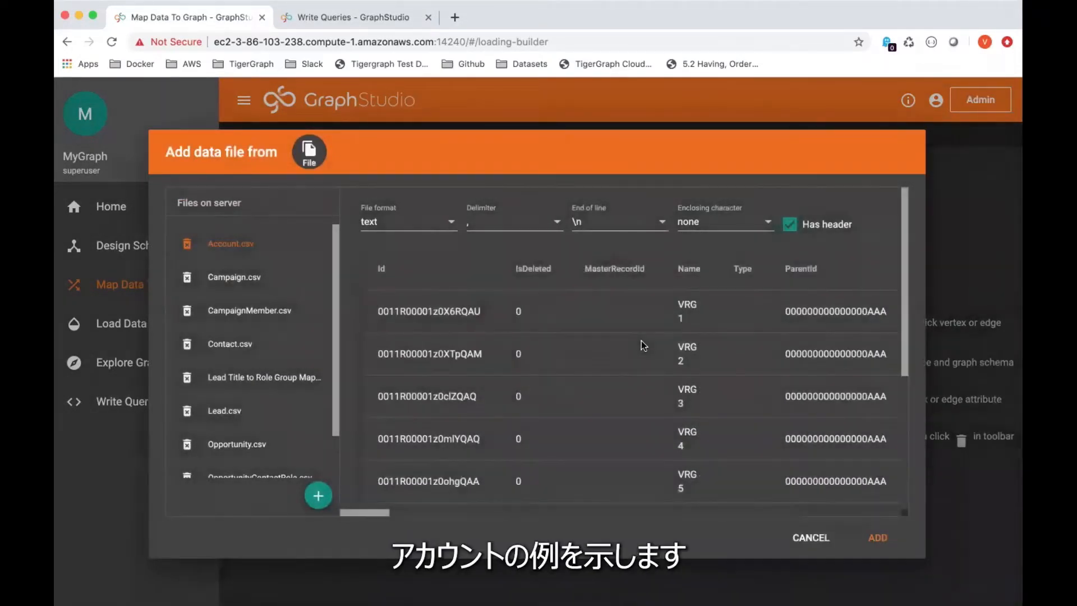
click(227, 349)
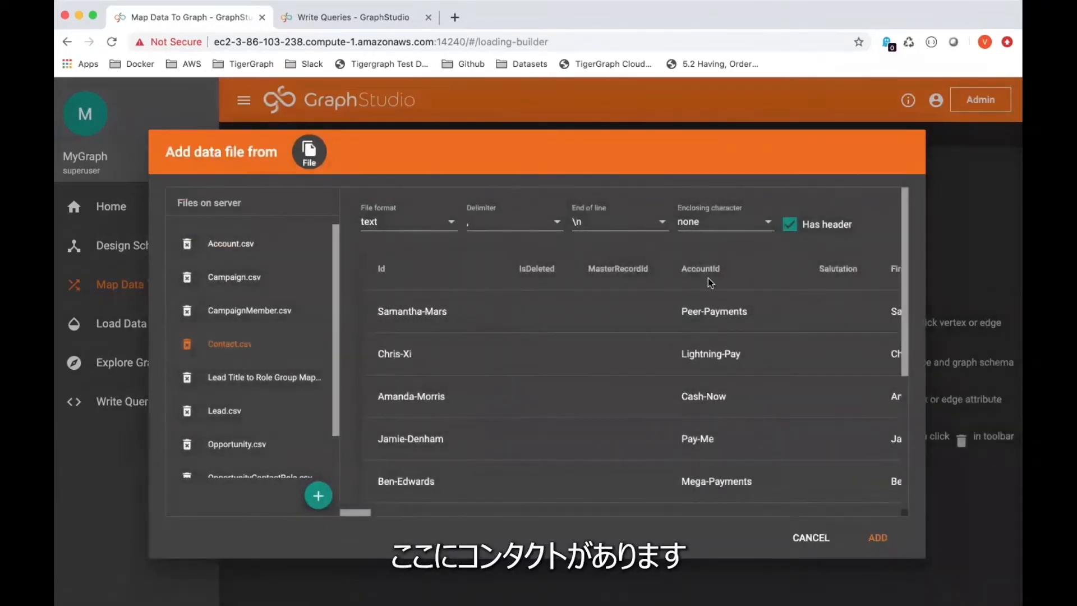
scroll(615, 386, right, 4)
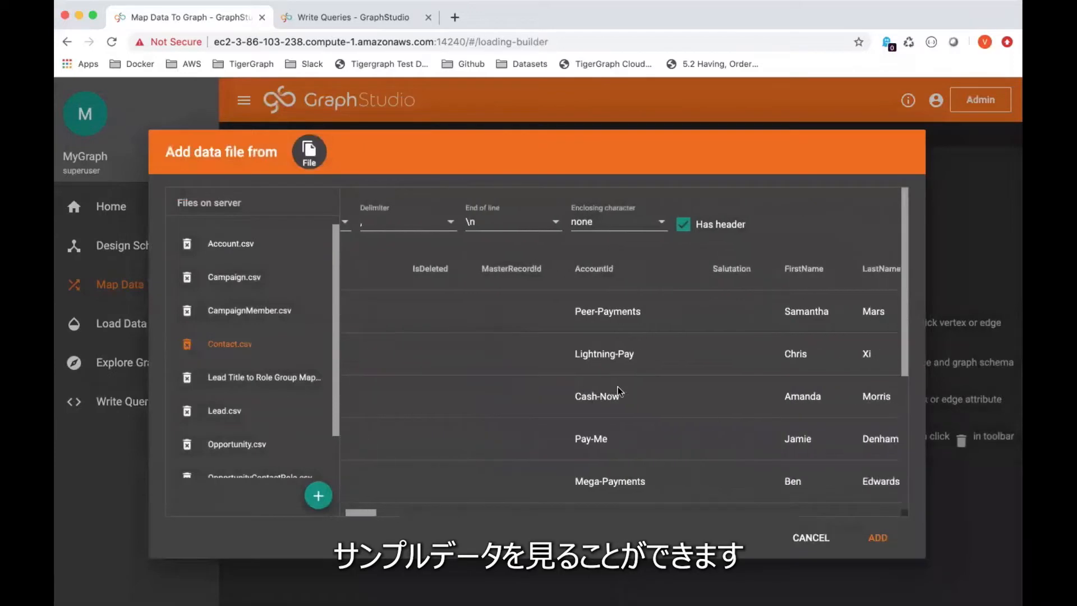
click(807, 538)
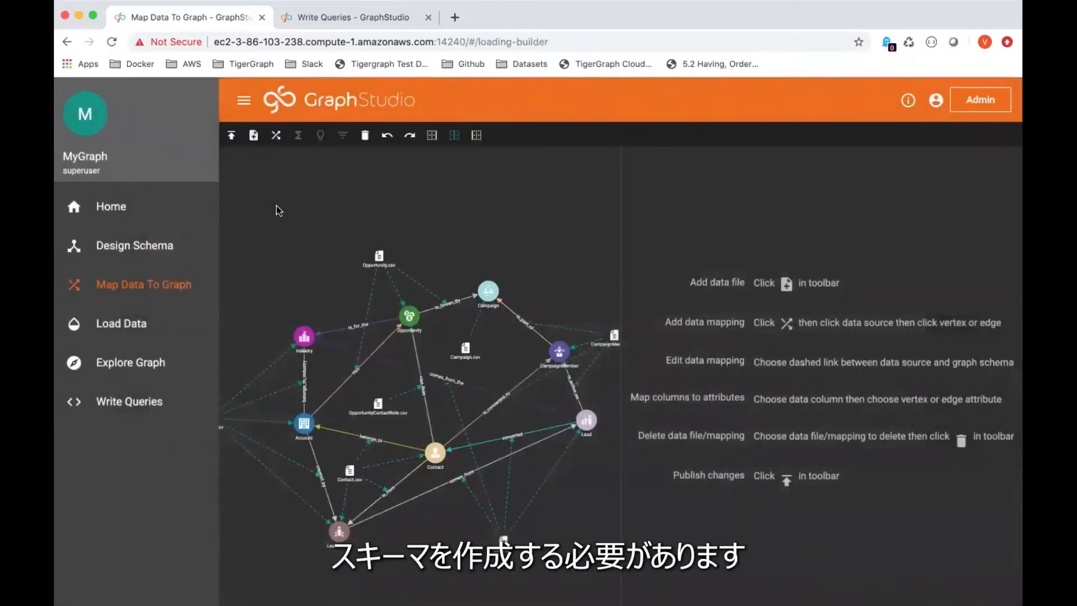
Open the schema design and examine the Account vertex with its attributes and connected edges.
click(132, 243)
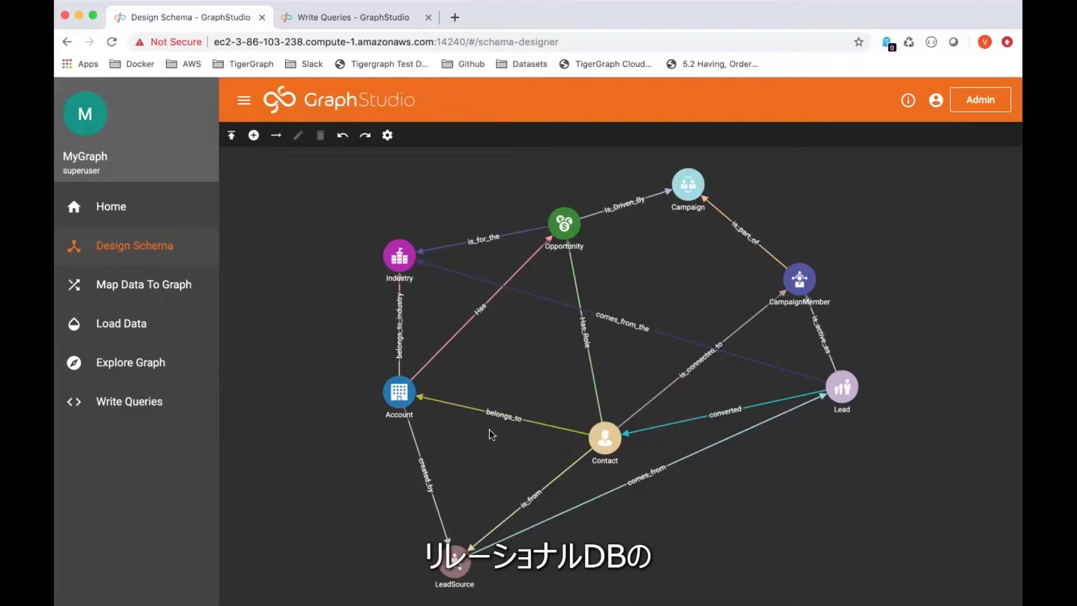
mouse_move(502, 415)
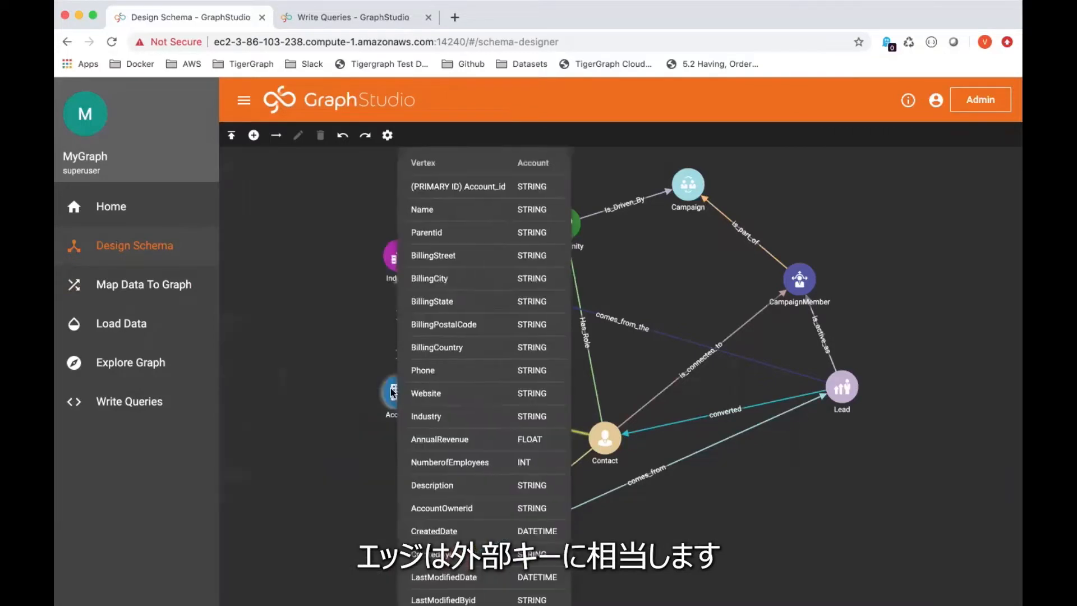
click(395, 390)
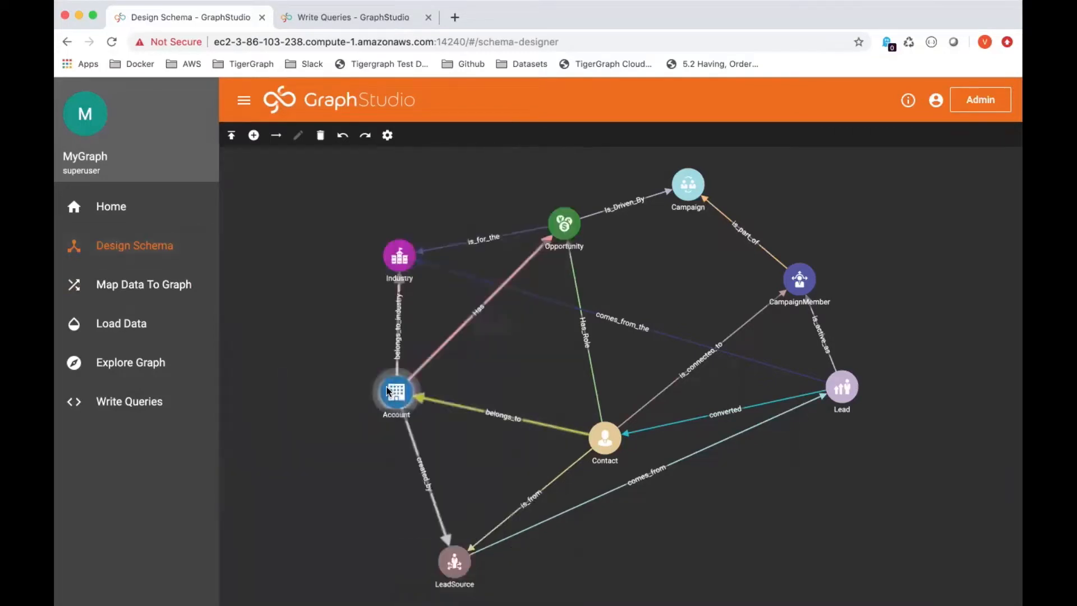
click(304, 441)
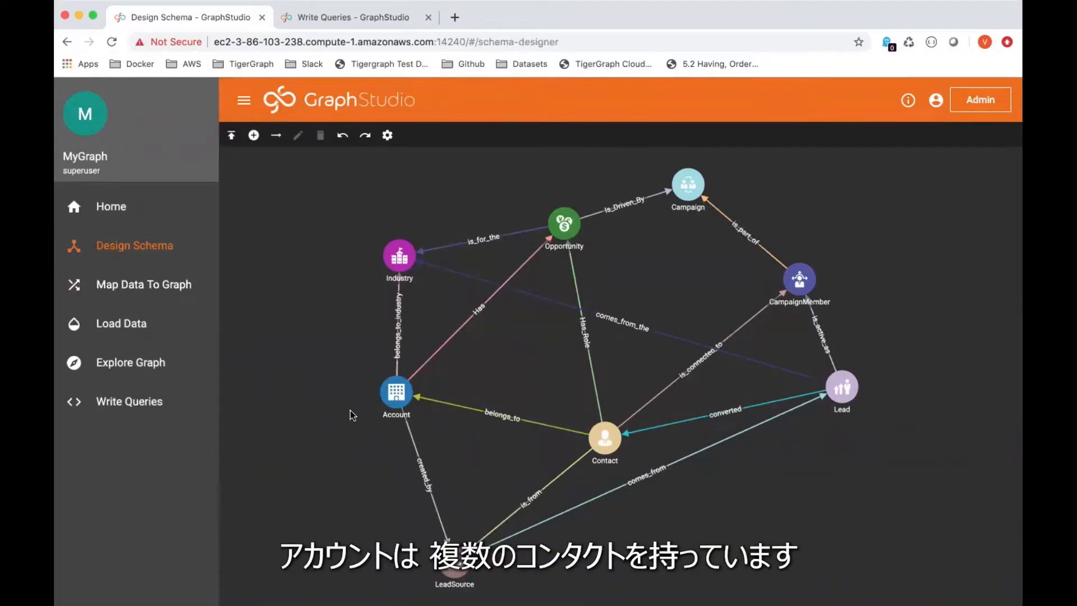
Reposition the Contact, Lead and CampaignMember vertices slightly in the schema layout.
drag(604, 438, 576, 407)
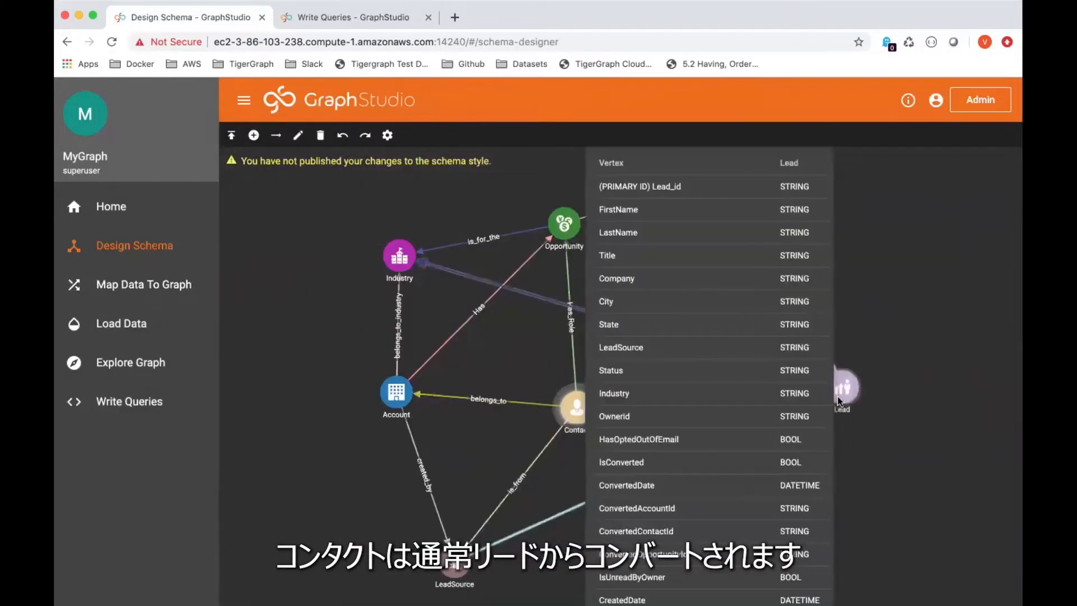
drag(838, 399, 835, 435)
click(803, 506)
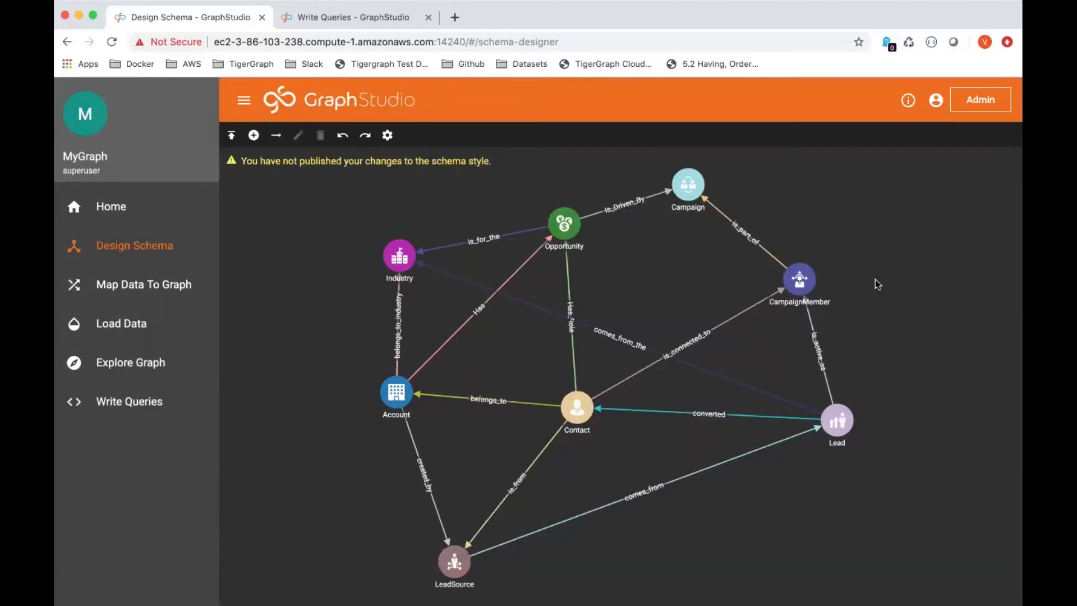
click(818, 279)
drag(818, 278, 842, 265)
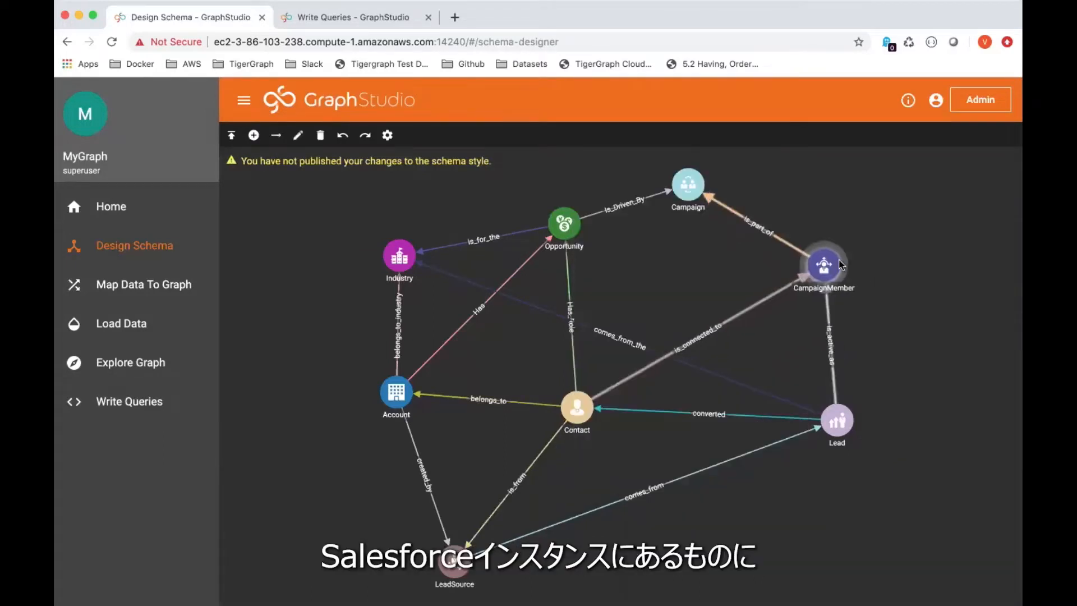
click(881, 237)
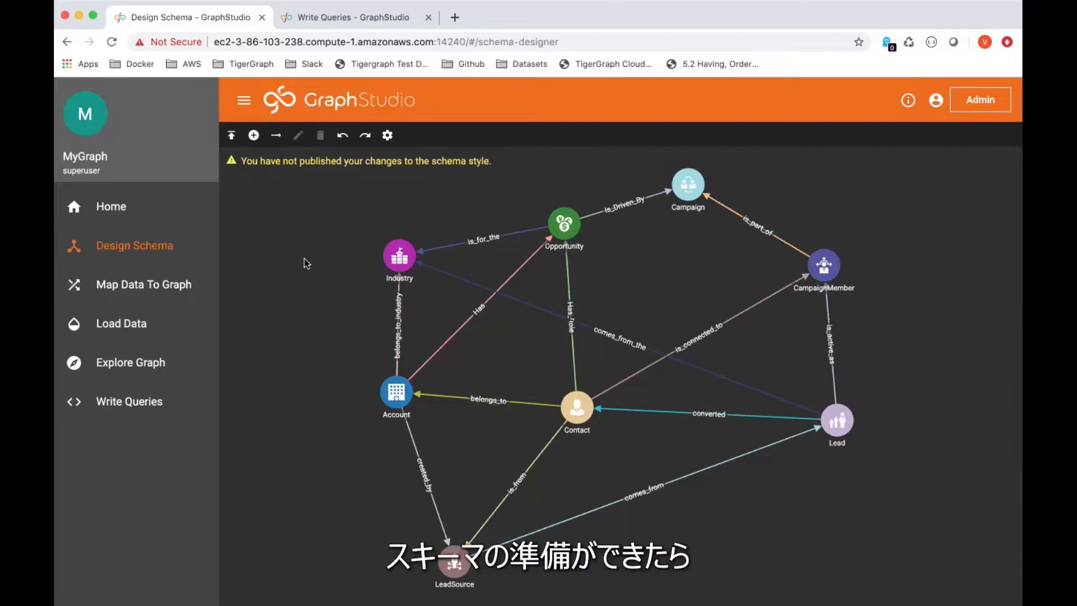
Switch to the data mapping without publishing the schema changes and show the mapping from Contact.csv to the Contact vertex.
click(155, 279)
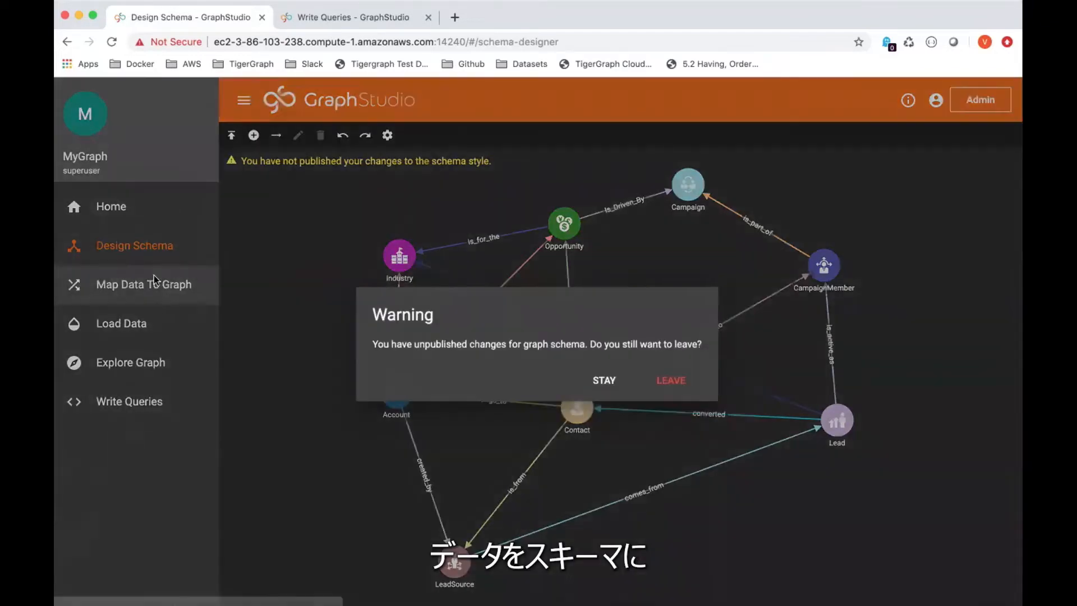
click(676, 380)
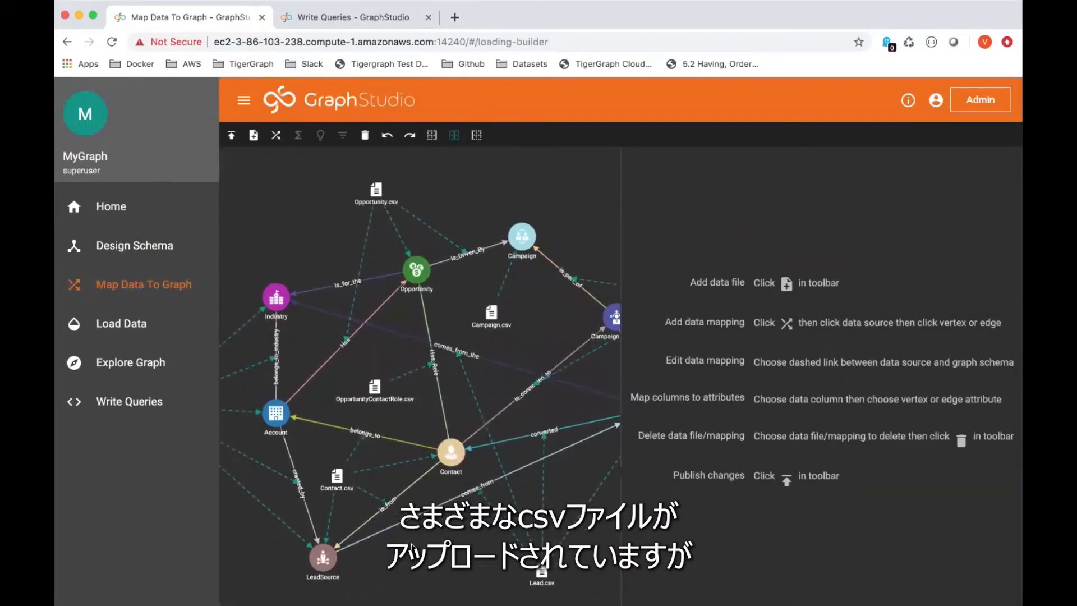
drag(337, 477, 330, 471)
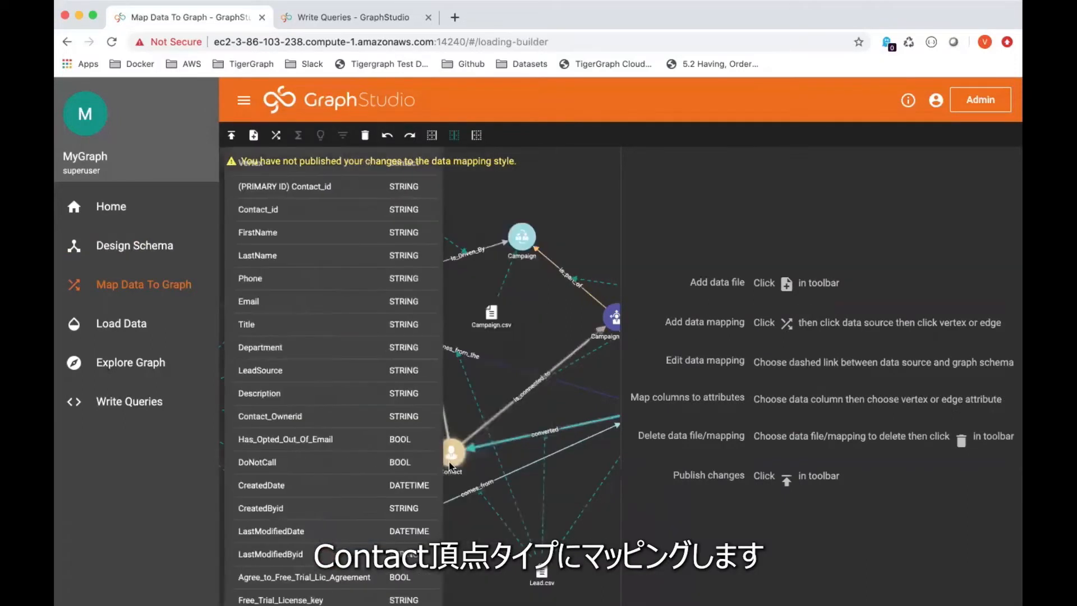
click(378, 465)
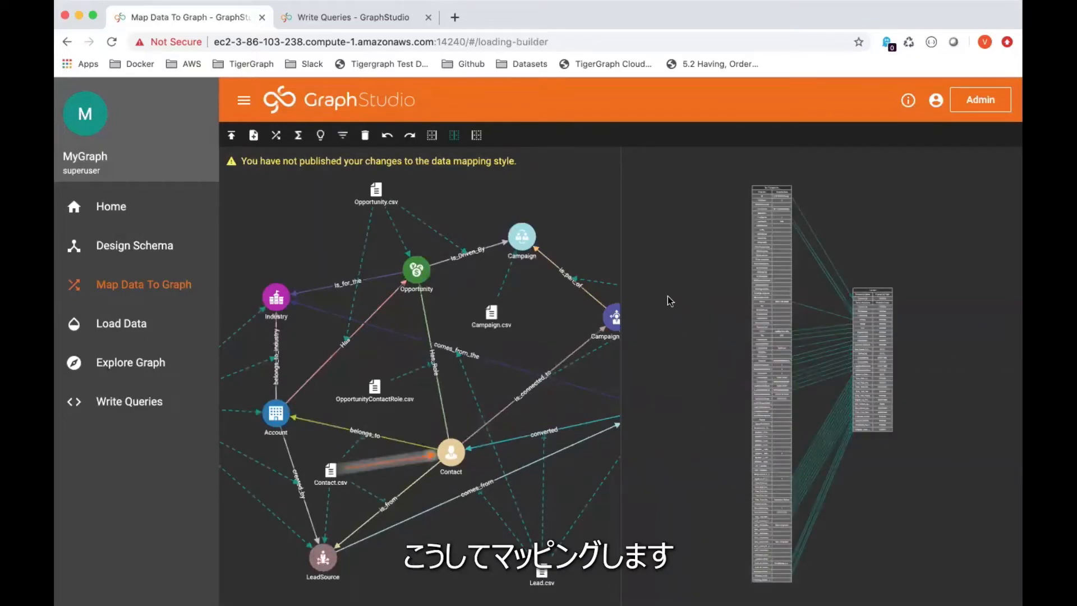
Examine in the full mapping view how the Contact.csv columns map to the Contact vertex attributes.
click(477, 135)
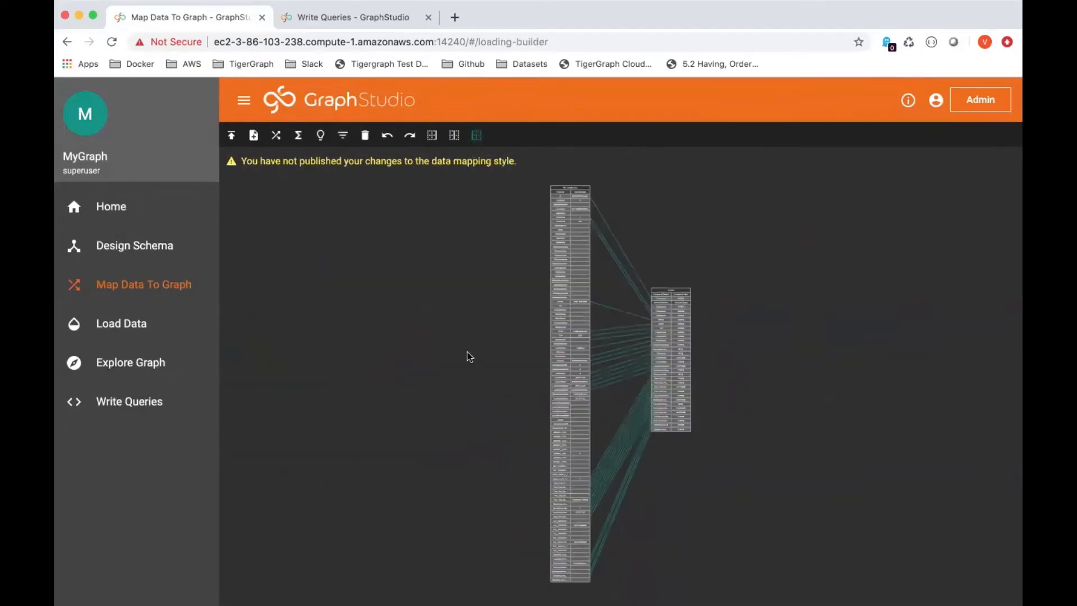
drag(466, 357, 339, 422)
scroll(457, 371, up, 2)
scroll(458, 371, up, 2)
drag(622, 413, 645, 271)
scroll(734, 314, up, 5)
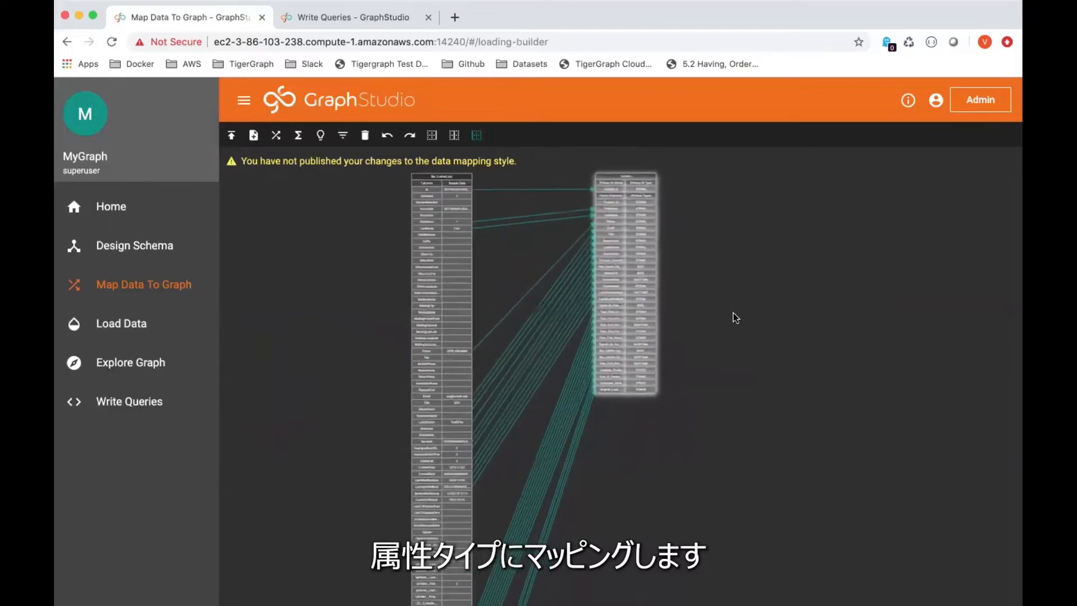
drag(722, 265, 749, 375)
scroll(749, 374, up, 5)
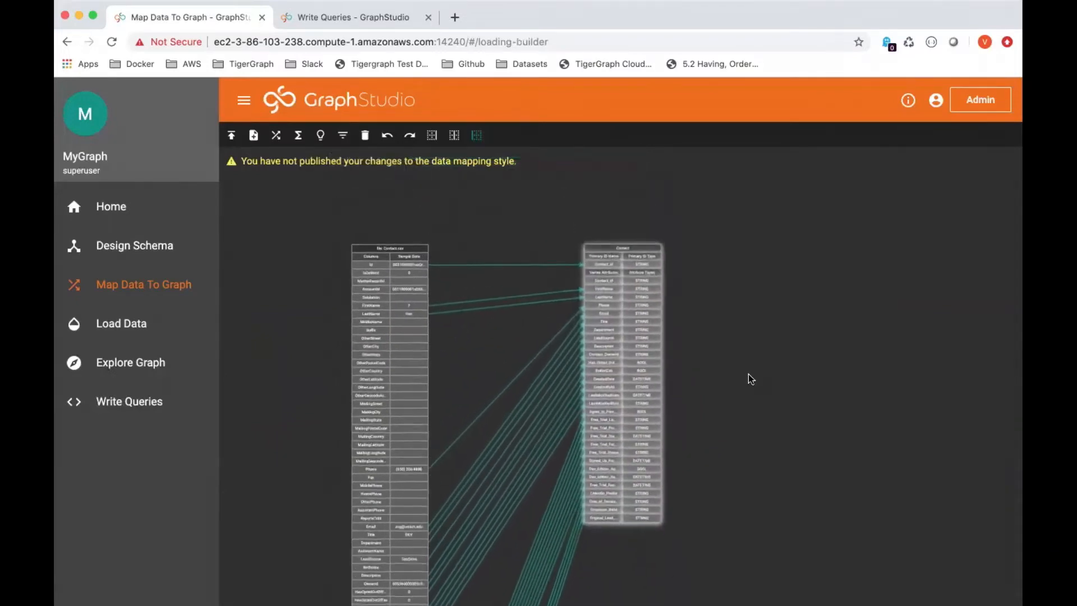
drag(716, 328, 800, 317)
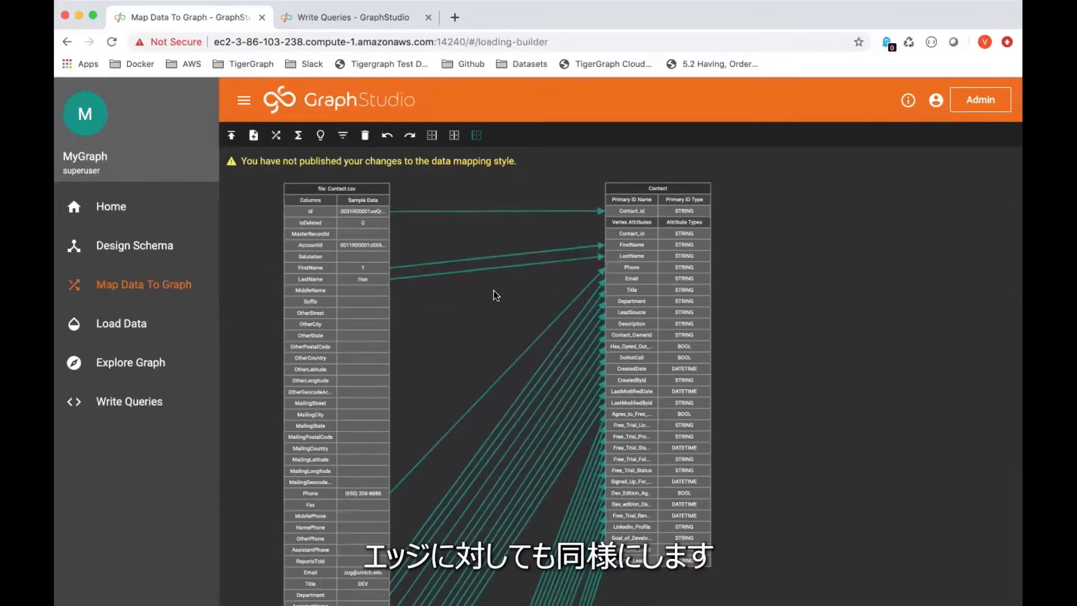
drag(494, 291, 710, 273)
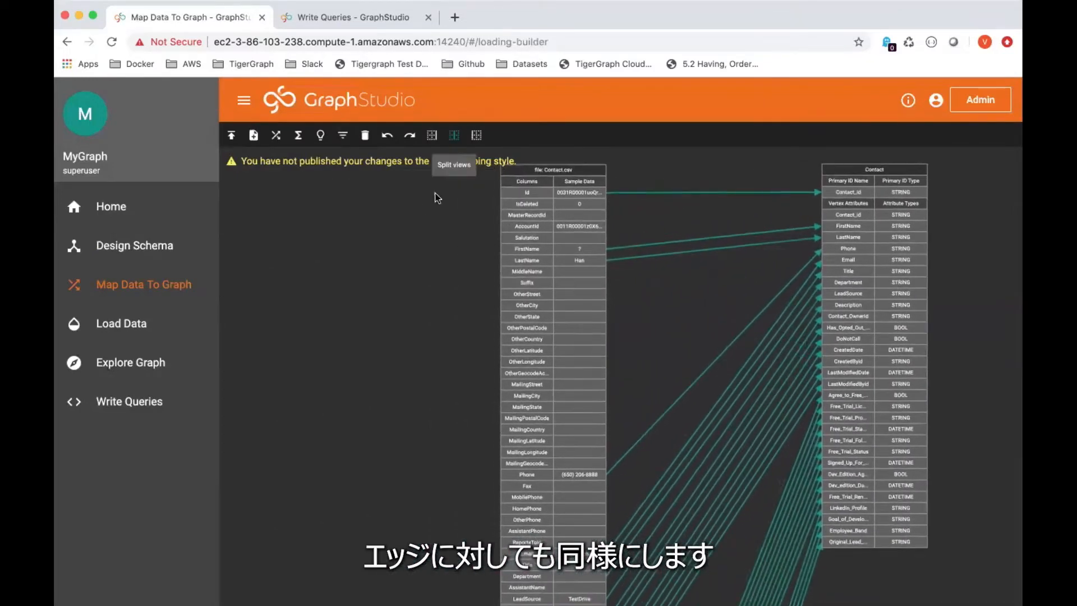
Examine how Contact.csv maps to the belongs_to edge between Contact and Account, ending with graph and mapping side by side.
click(454, 135)
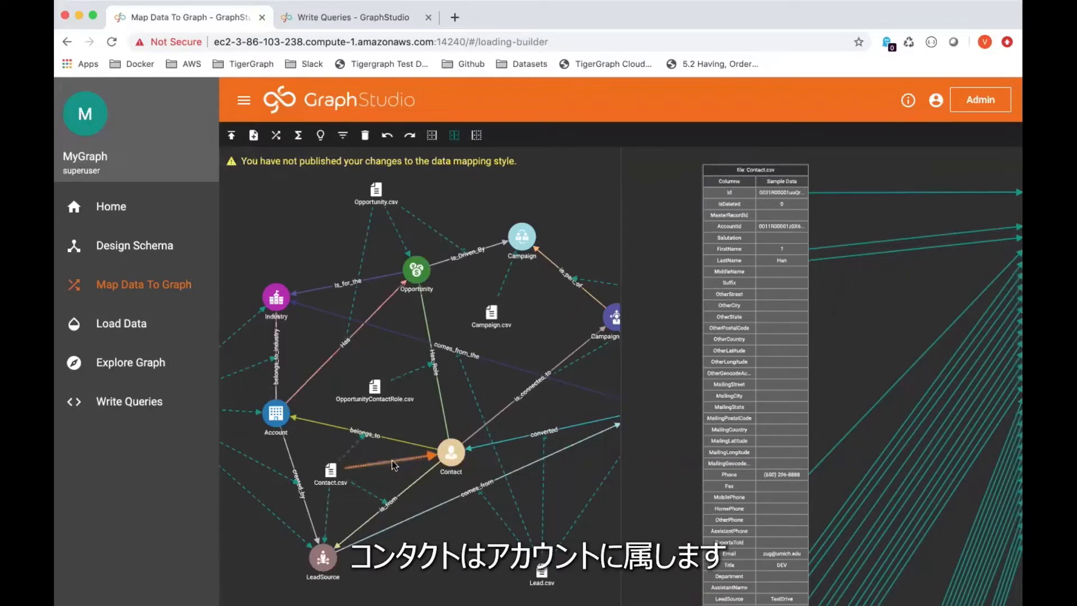
click(349, 456)
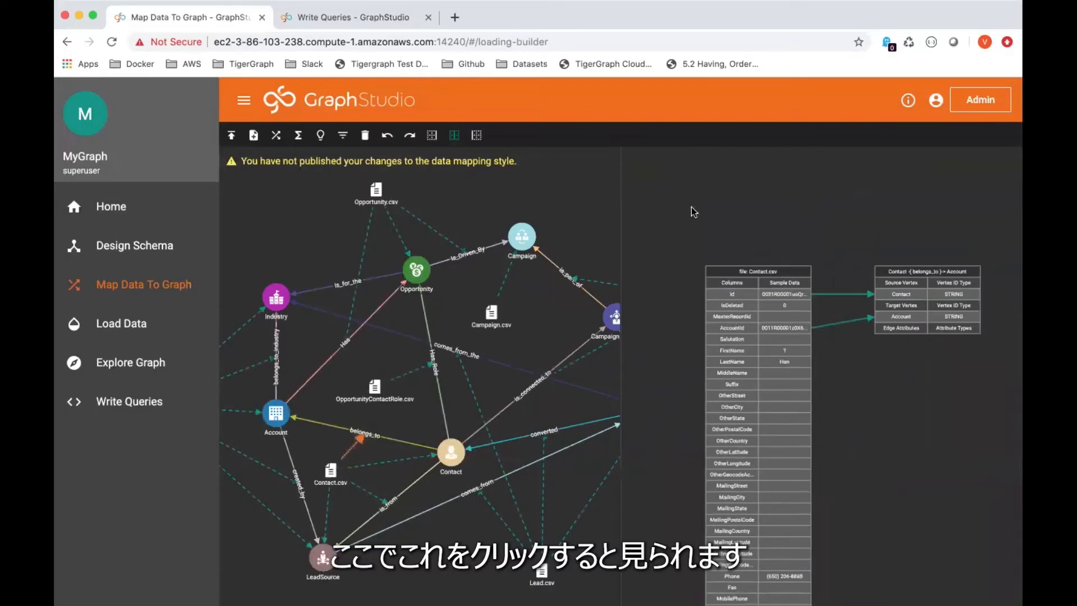
scroll(694, 212, down, 3)
scroll(694, 212, up, 1)
drag(881, 323, 834, 321)
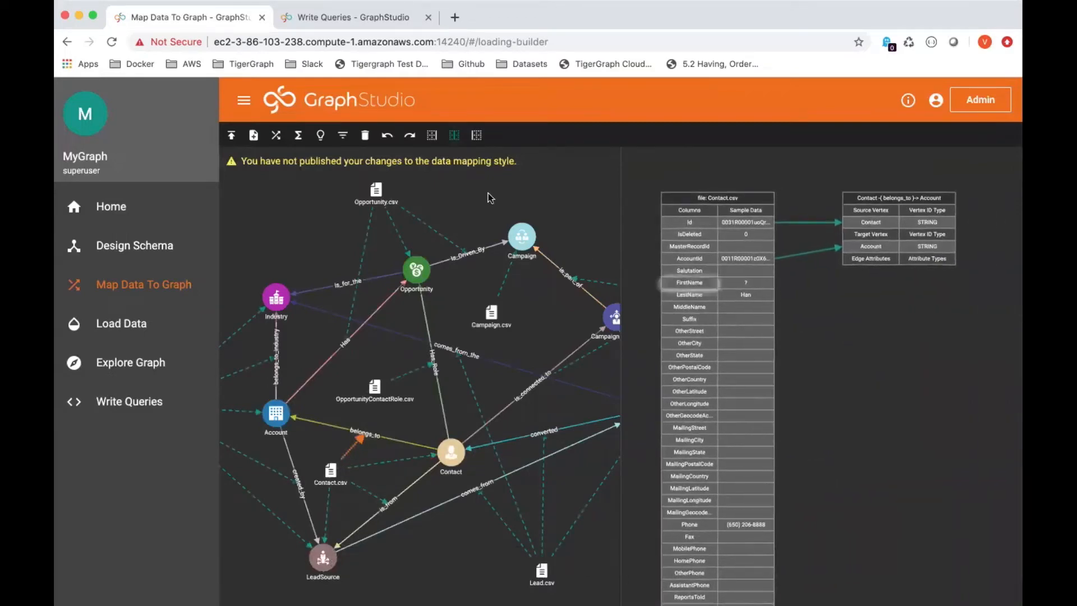
click(477, 135)
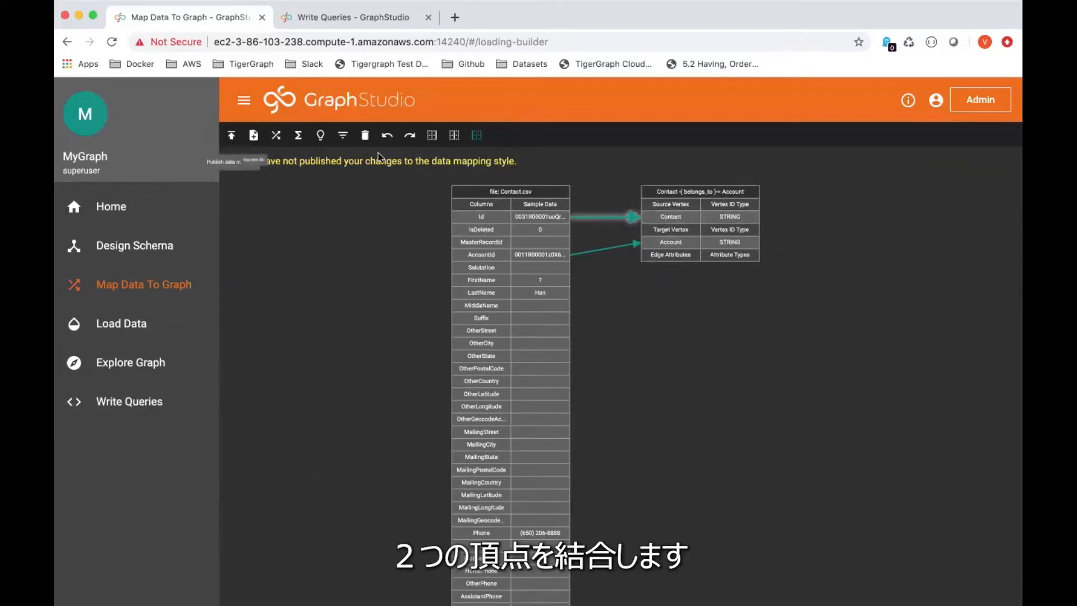
click(452, 138)
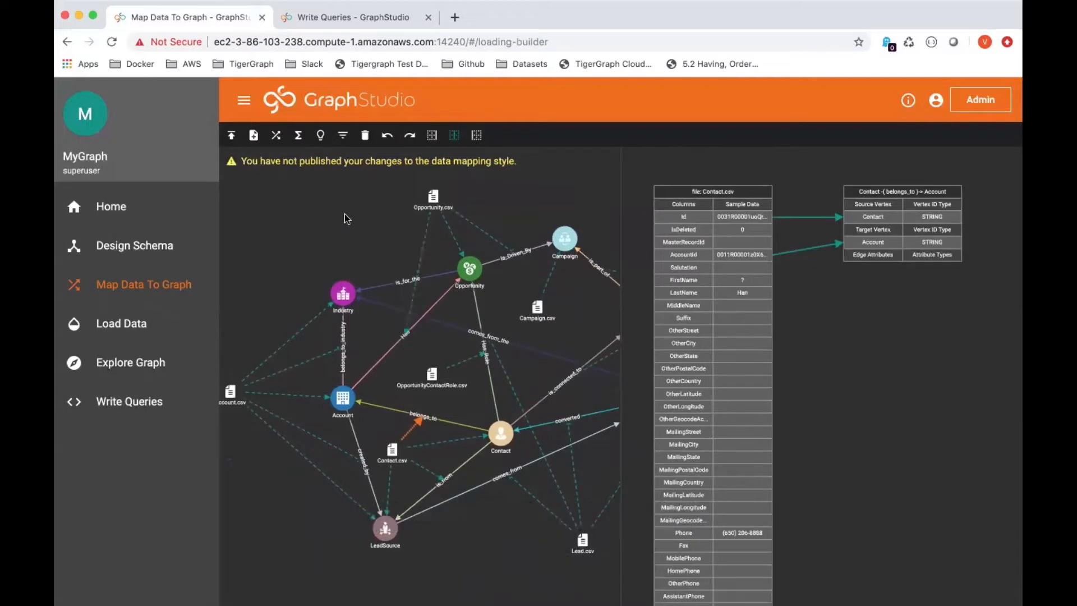
drag(372, 207, 323, 213)
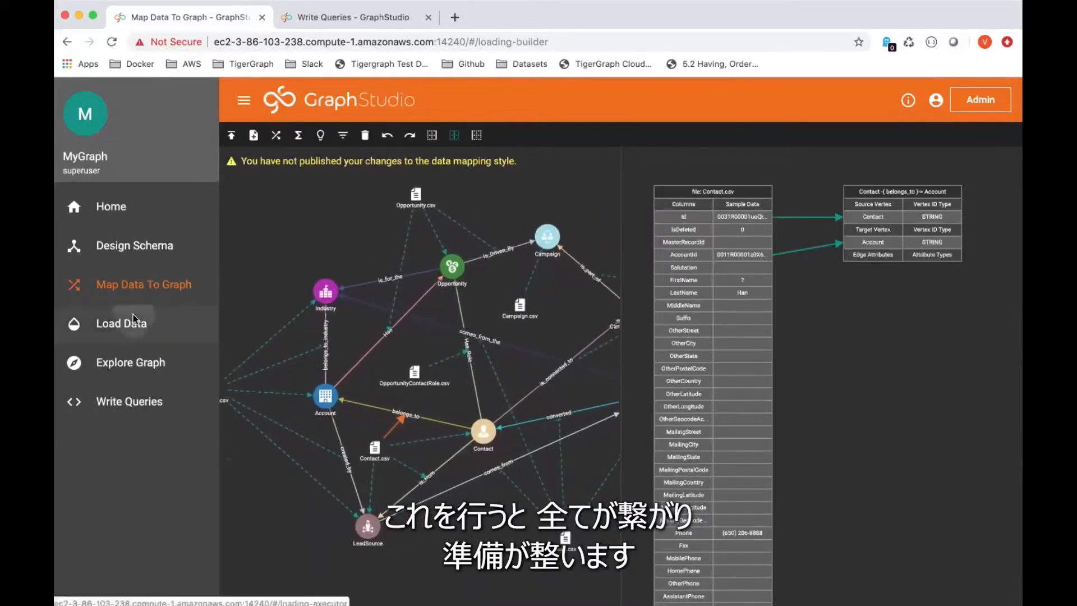
Go to data loading without publishing the mapping changes and review the graph statistics for the vertex and edge types.
click(169, 323)
click(676, 383)
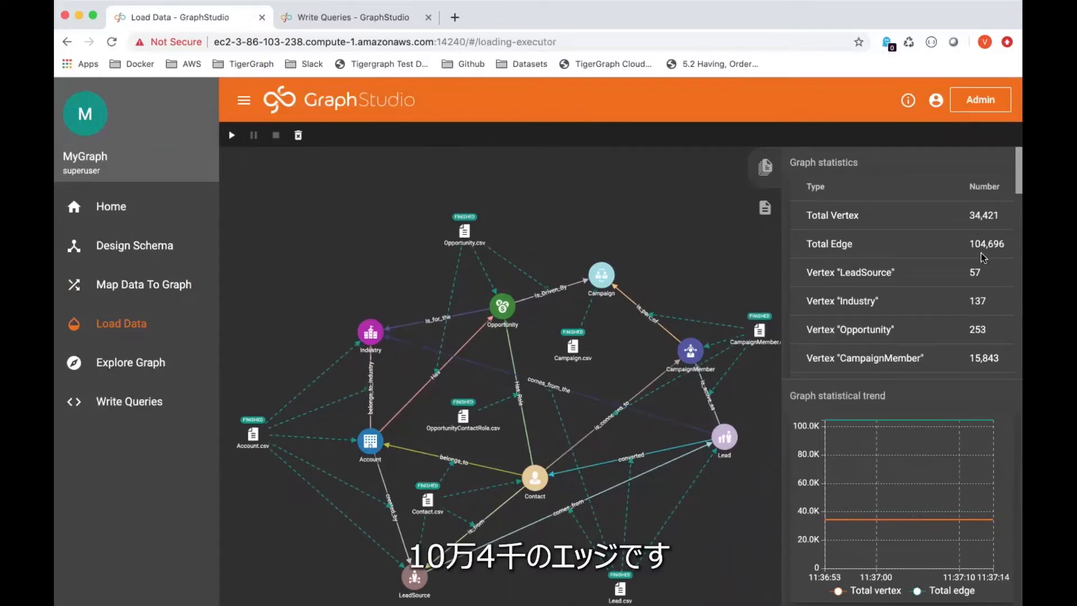
scroll(896, 288, down, 3)
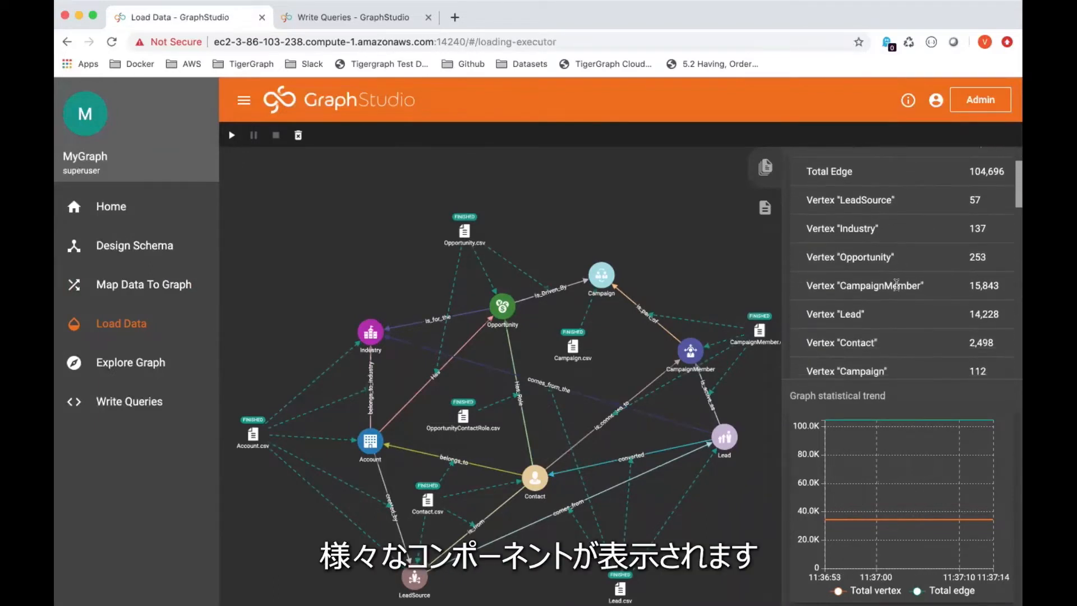
scroll(938, 252, down, 1)
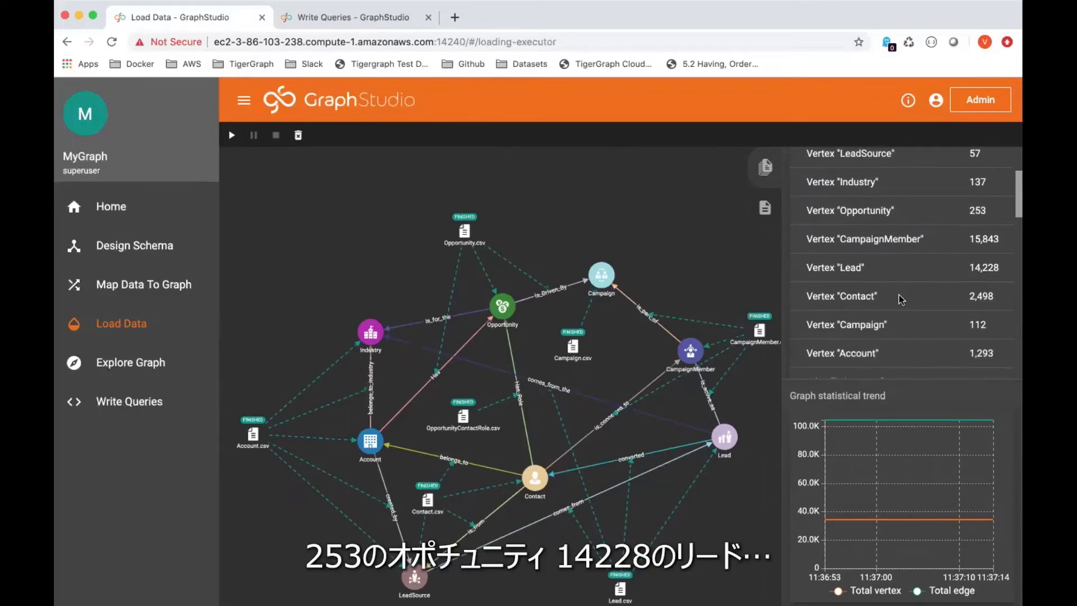
scroll(901, 299, down, 3)
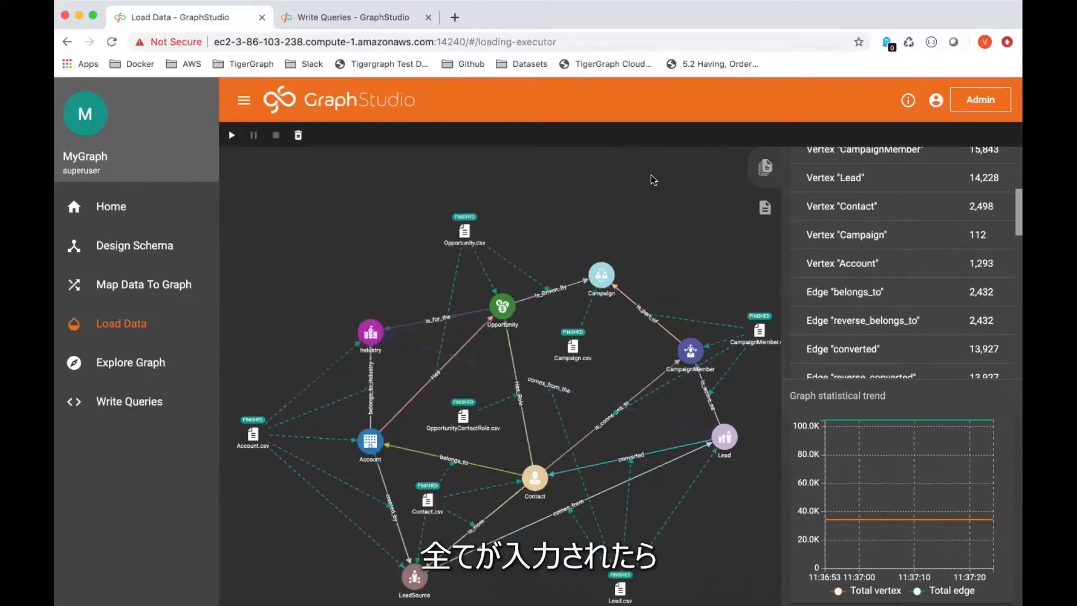
Go to the graph exploration and bring the Account vertex with id VRG-payments onto an uncluttered canvas without the search options.
click(160, 367)
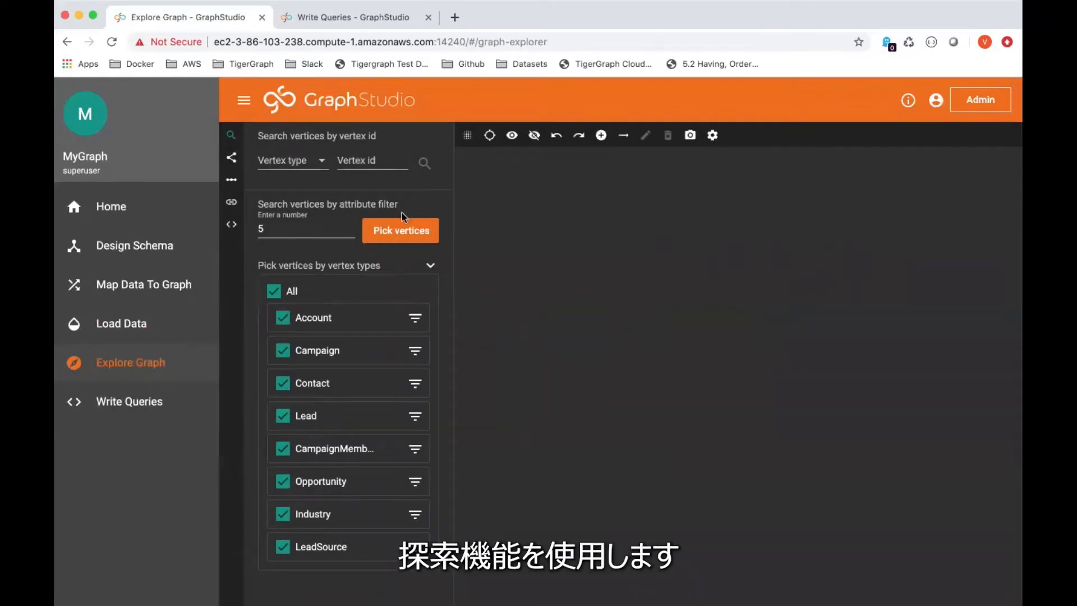
click(322, 164)
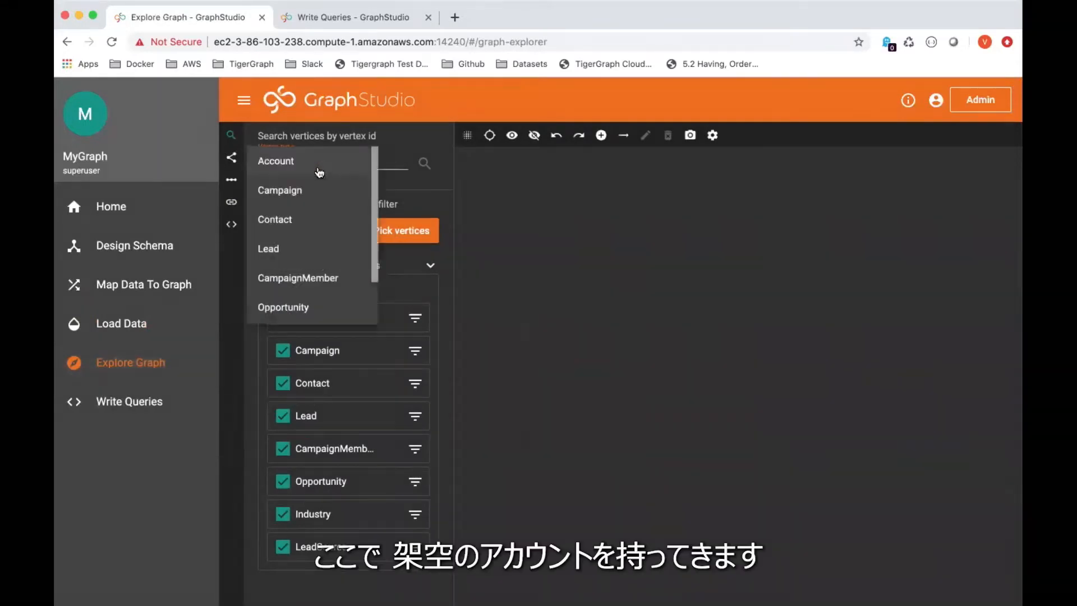
click(286, 171)
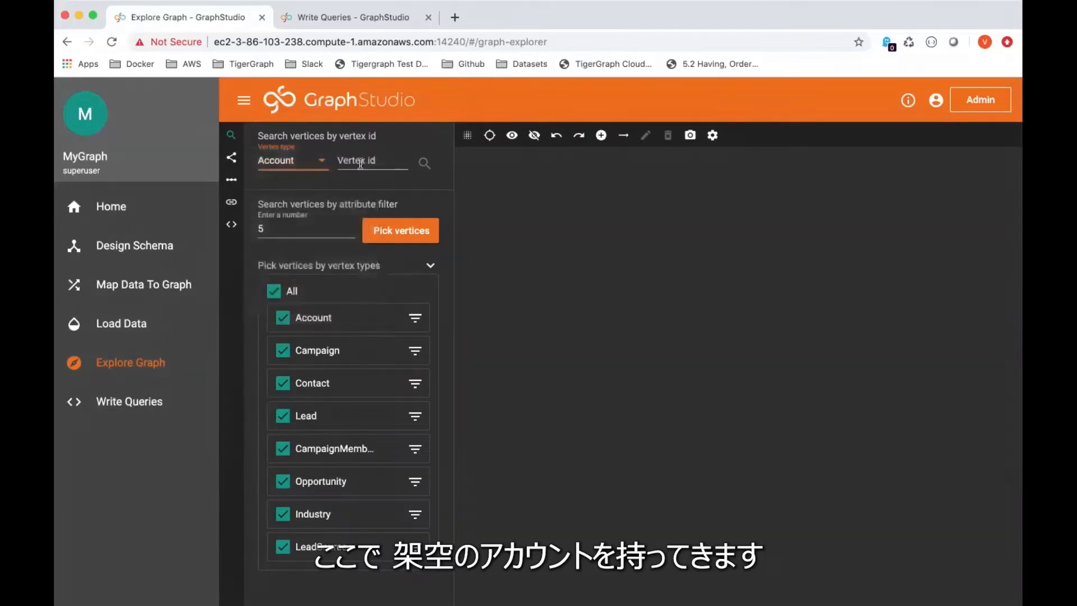
click(370, 159)
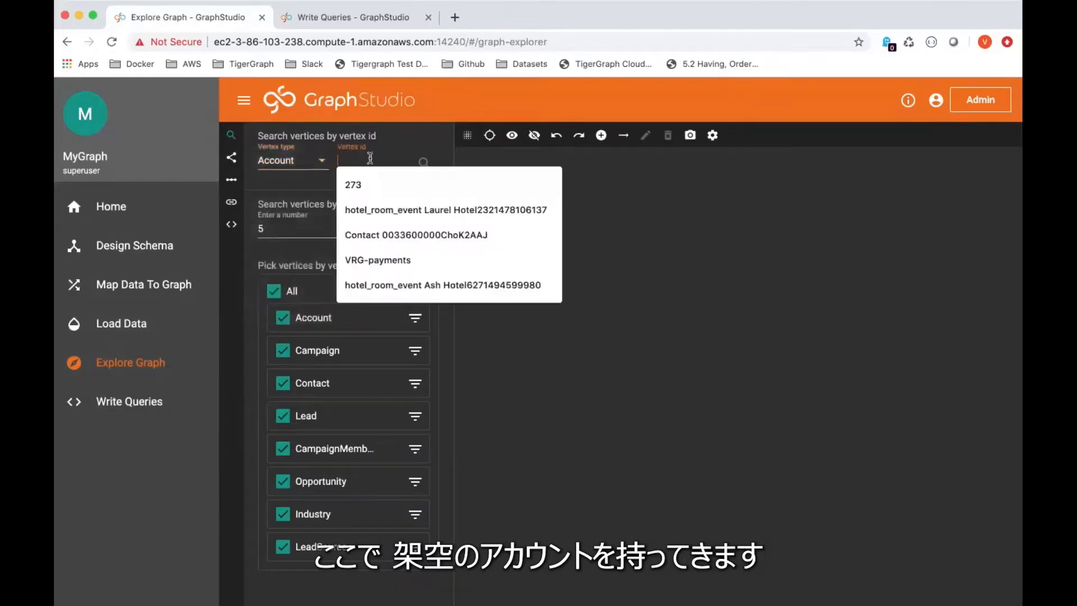
click(362, 254)
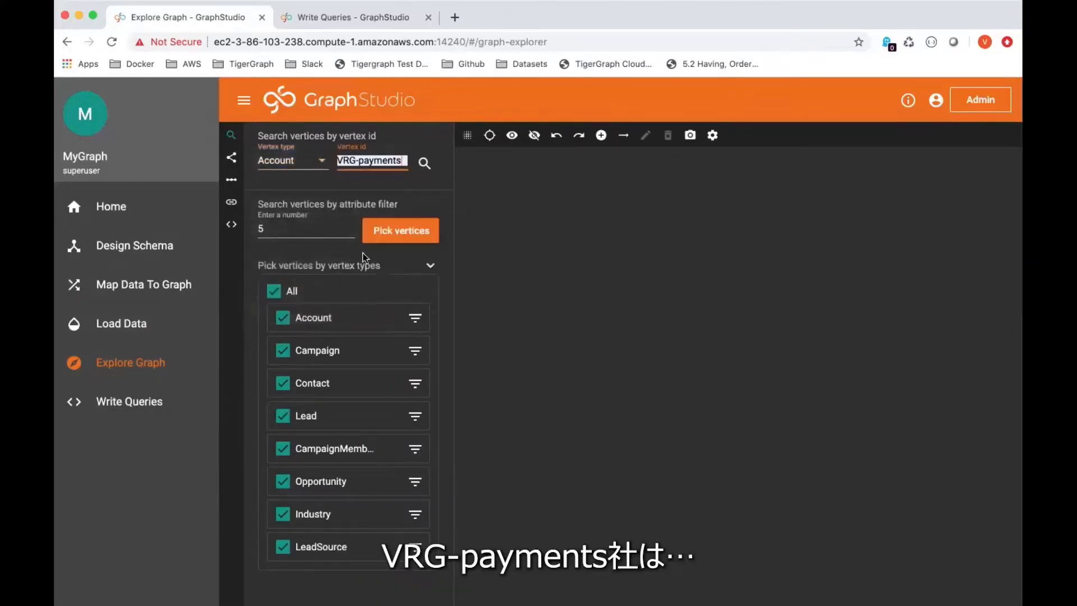
click(423, 163)
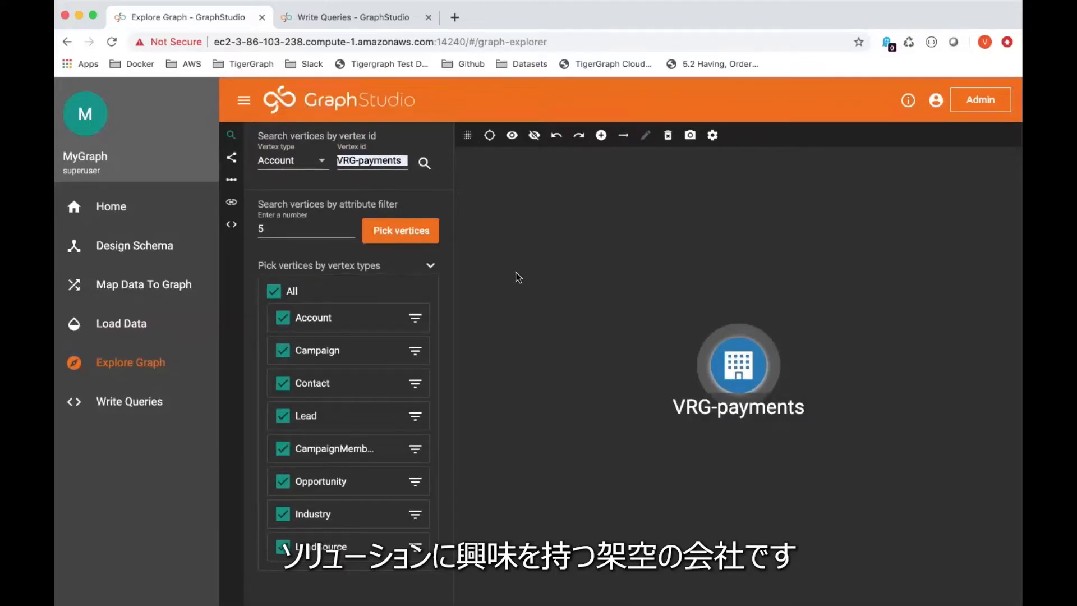
click(231, 136)
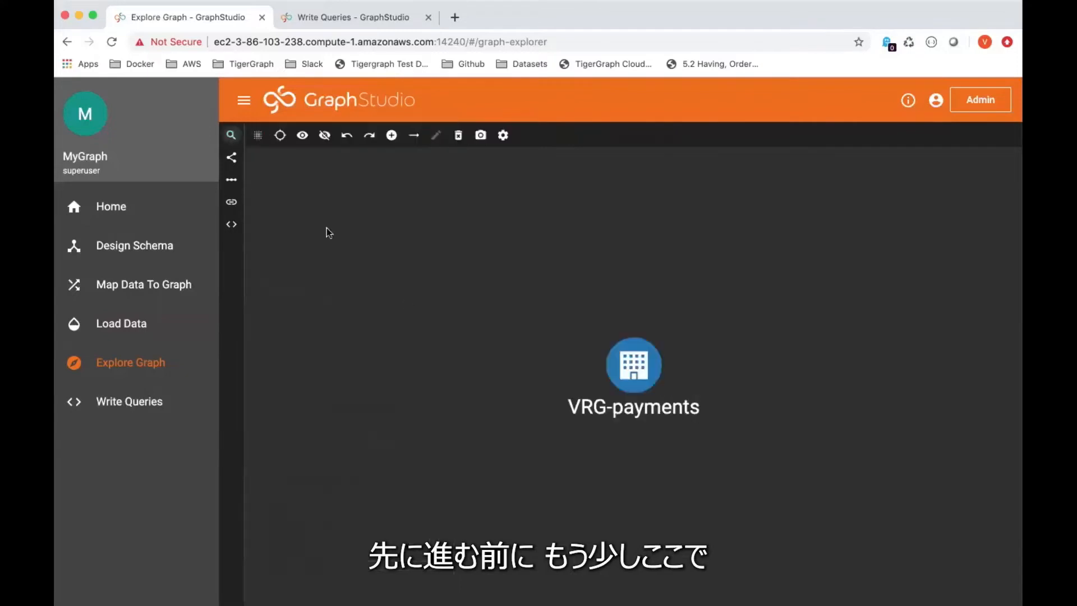
drag(631, 367, 575, 351)
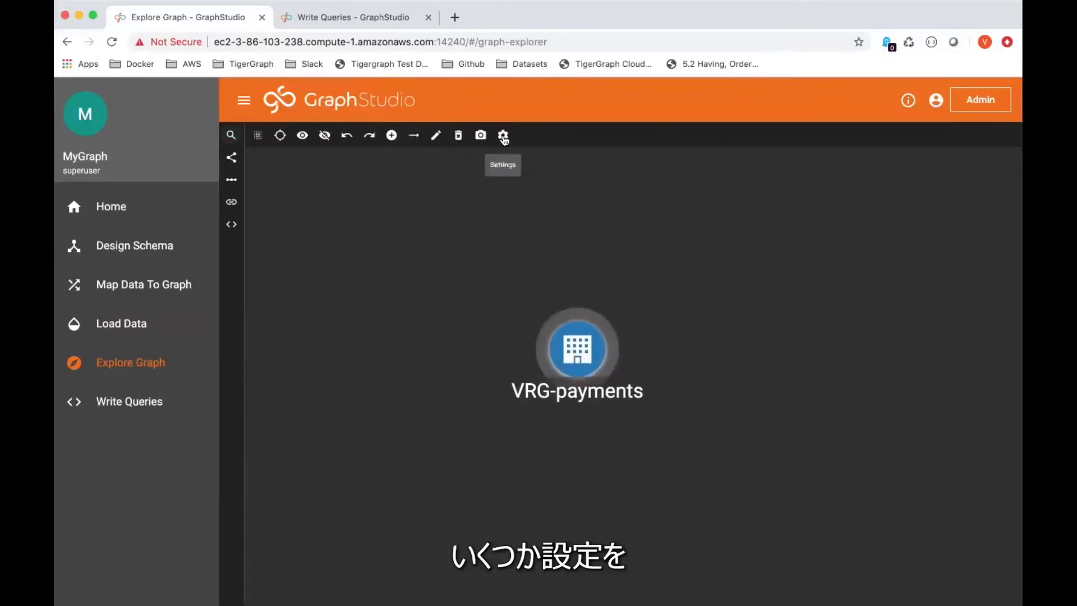
In the visual settings, hide the id for Campaign, and show FirstName, LastName, Title and CreatedDate instead of id for Contact.
click(503, 136)
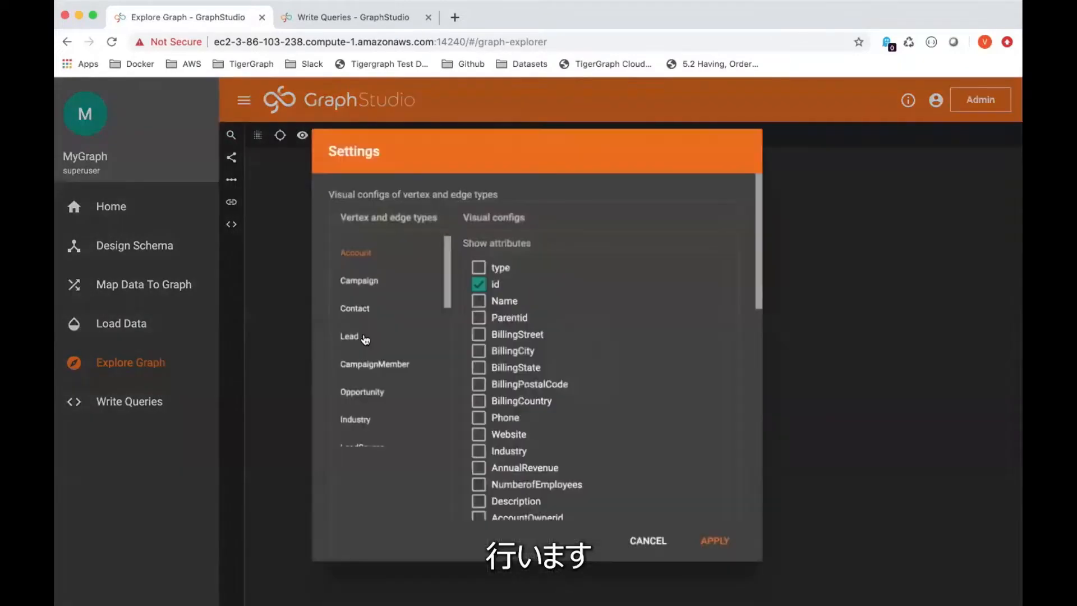
click(363, 282)
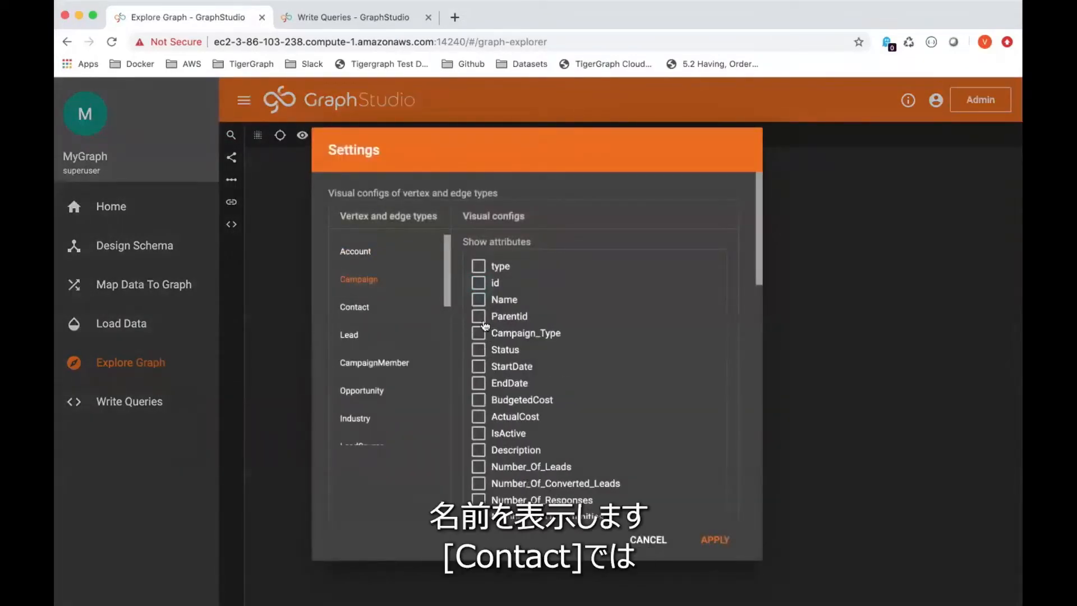
click(354, 307)
click(480, 285)
click(480, 283)
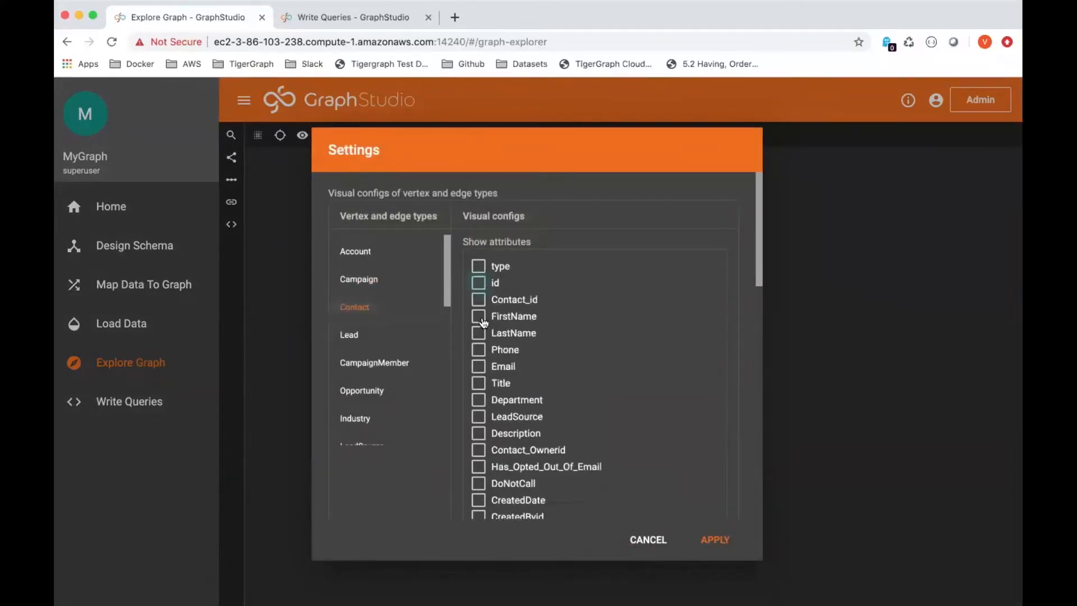
click(479, 317)
click(480, 333)
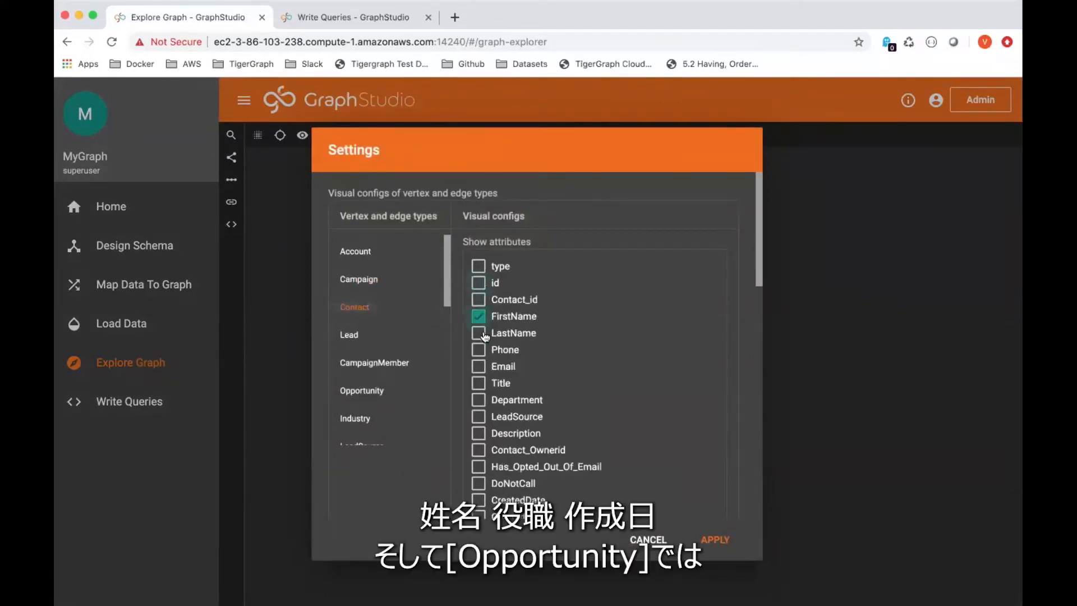
click(478, 384)
scroll(543, 470, down, 1)
click(478, 467)
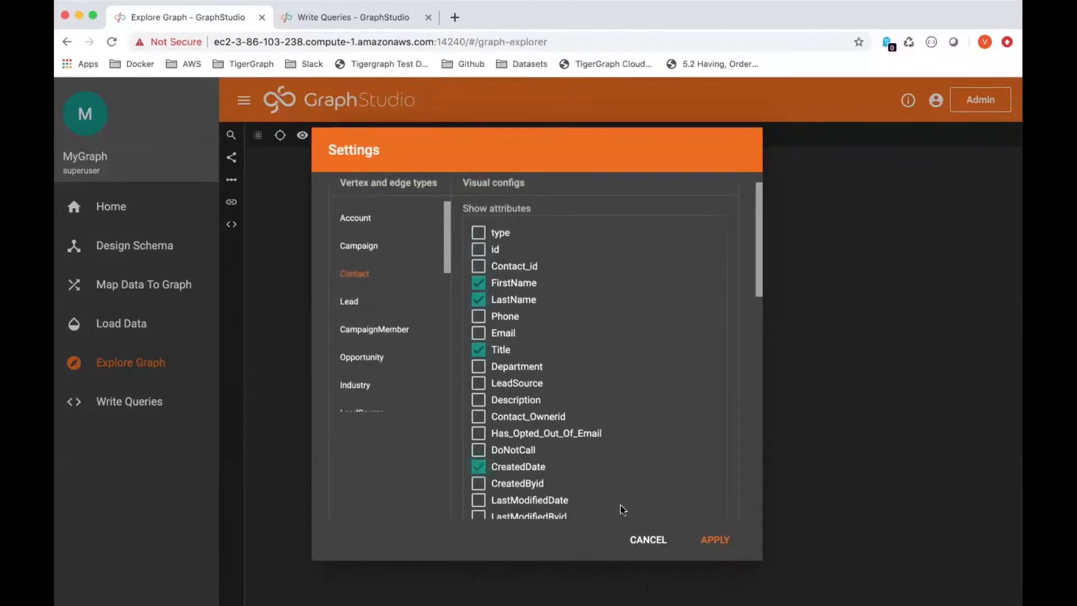
Set Opportunity vertices to show Description and CloseDate along with their id, and apply the visual settings.
click(380, 331)
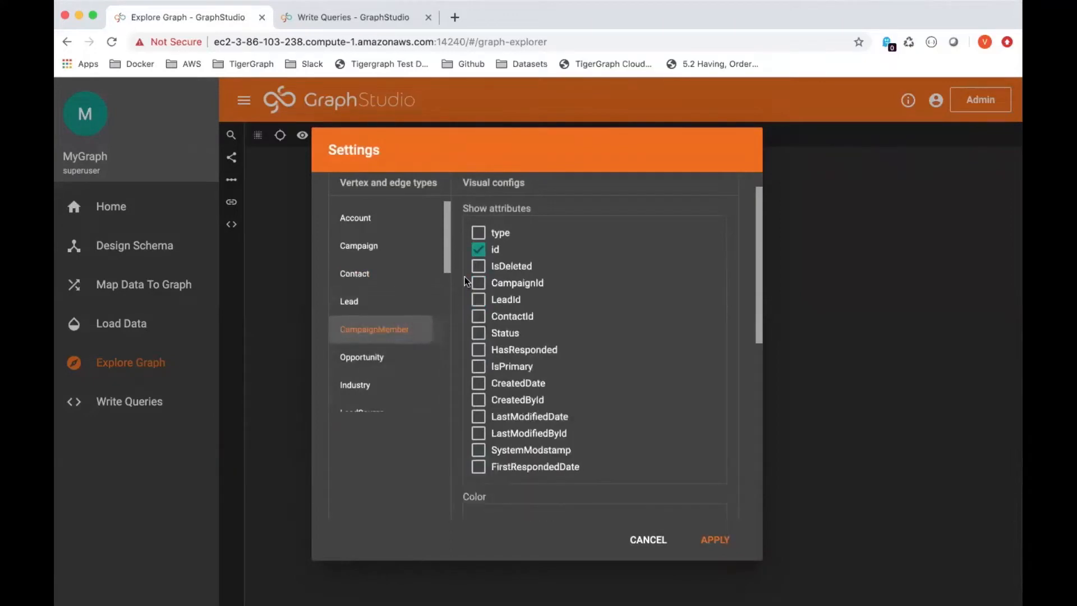
click(484, 385)
click(382, 357)
click(481, 250)
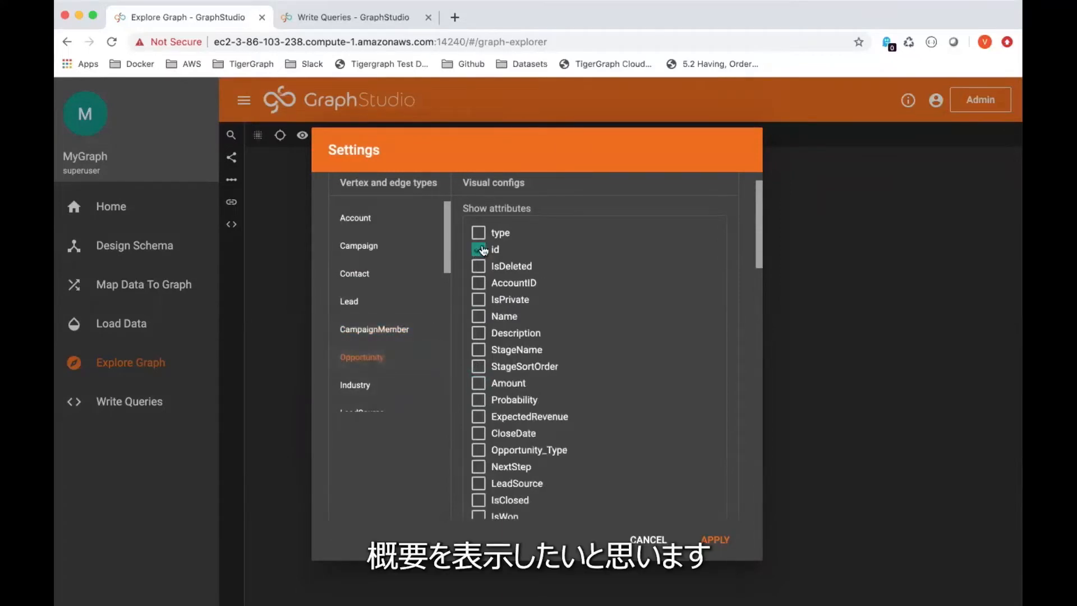
click(480, 332)
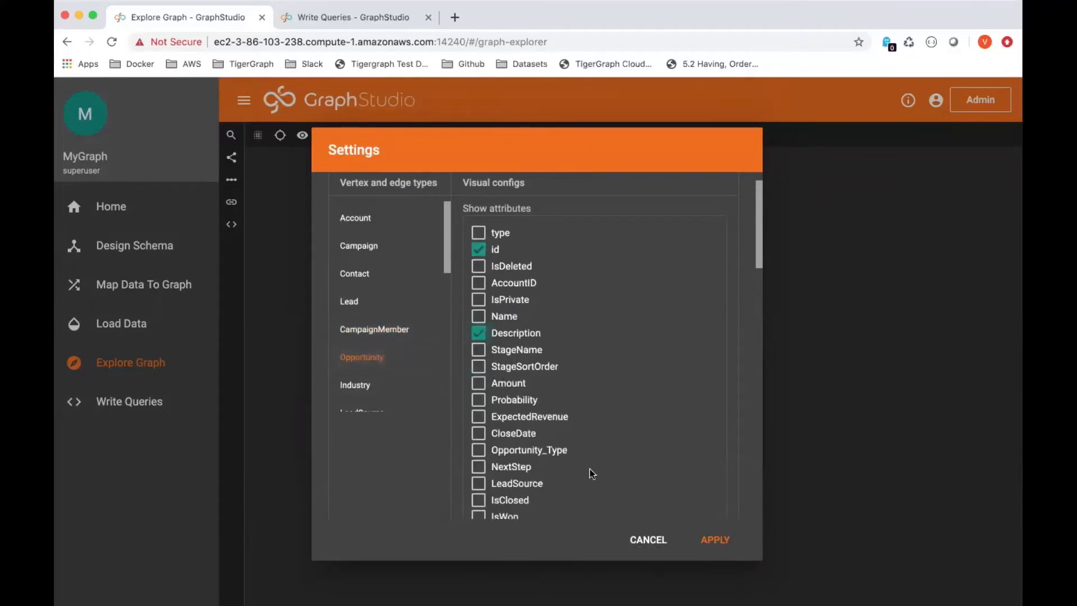
scroll(534, 436, down, 3)
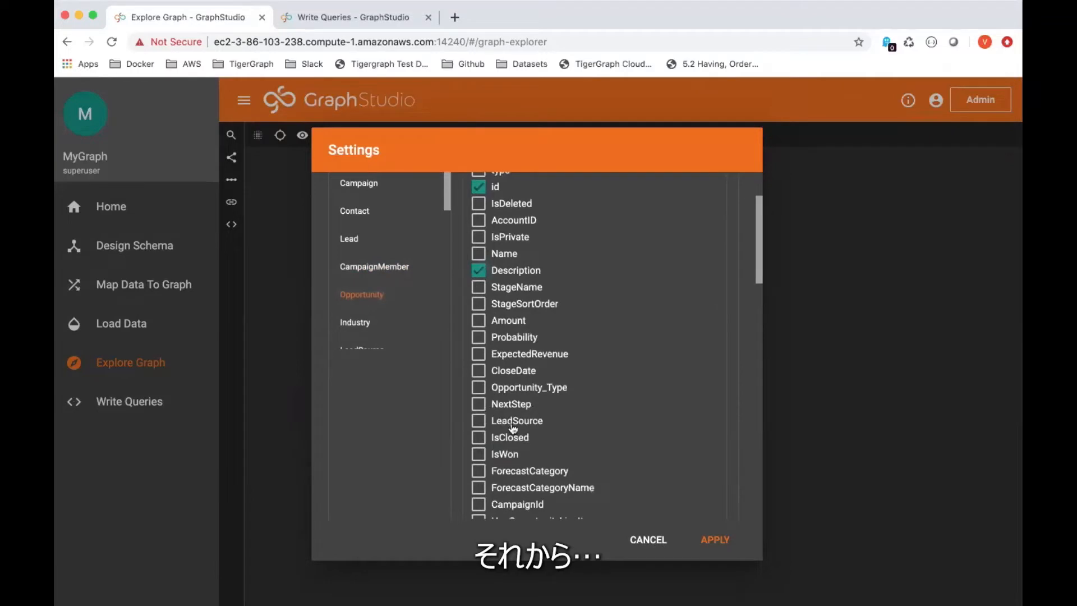
scroll(513, 428, down, 6)
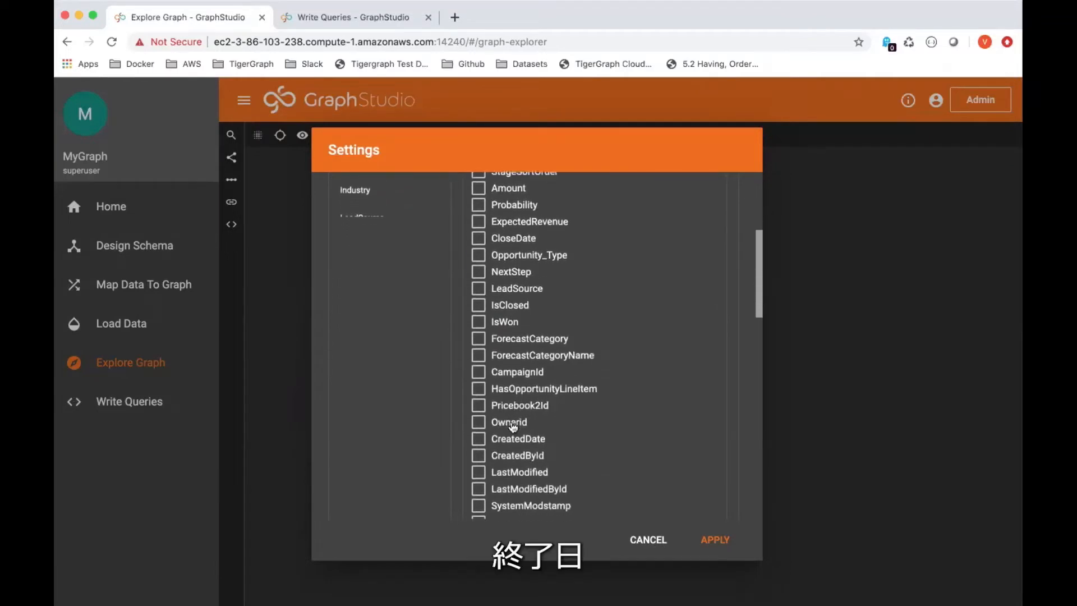
scroll(513, 427, up, 2)
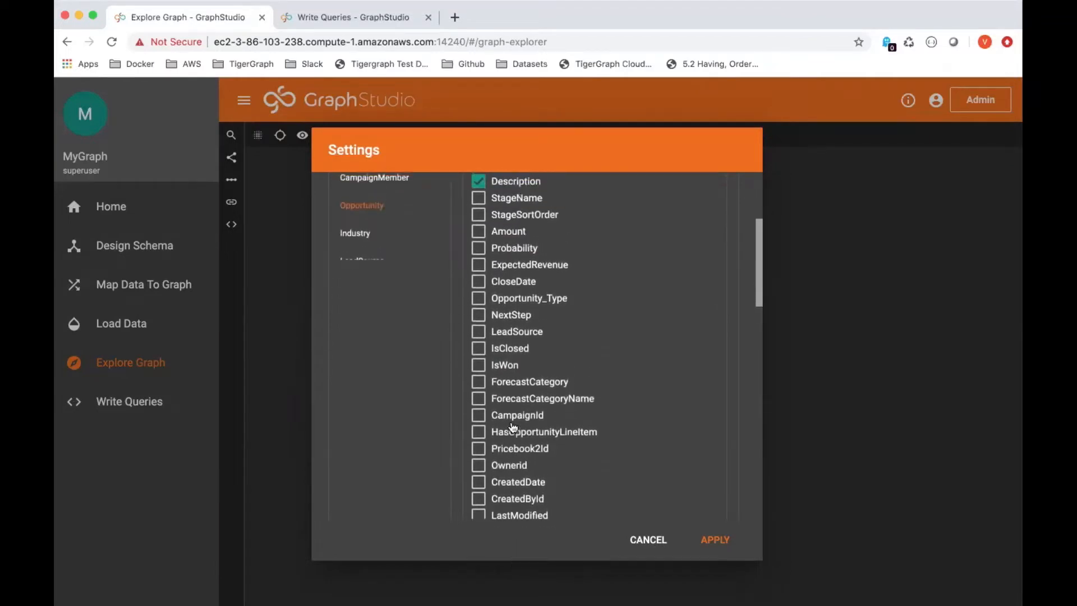
click(483, 285)
click(715, 540)
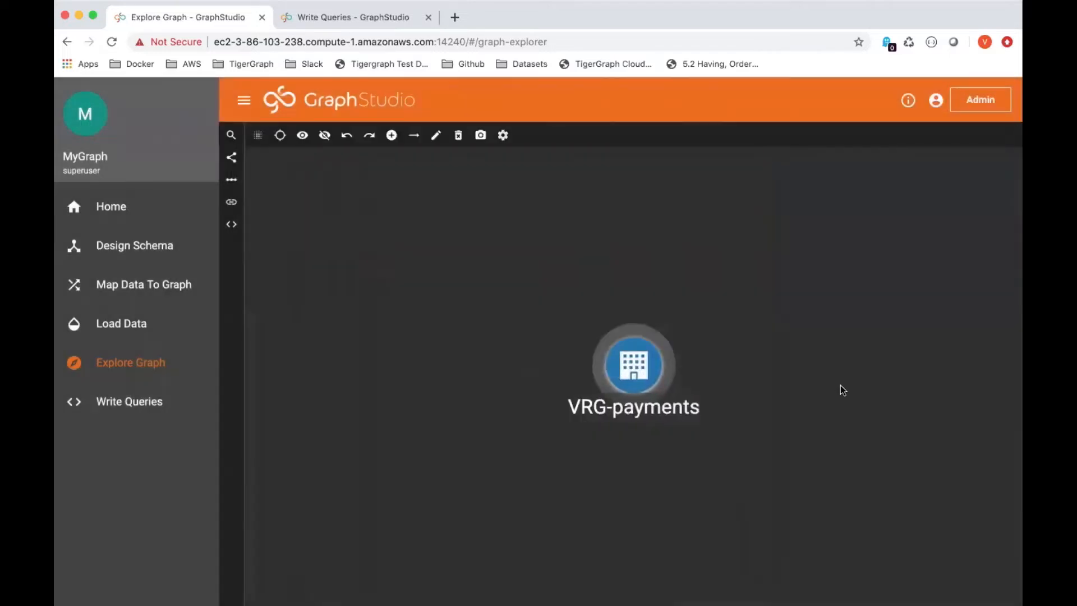
Expand the VRG-payments account to its directly connected vertices and bring the whole neighbourhood into view.
mouse_move(650, 354)
click(800, 285)
mouse_move(642, 362)
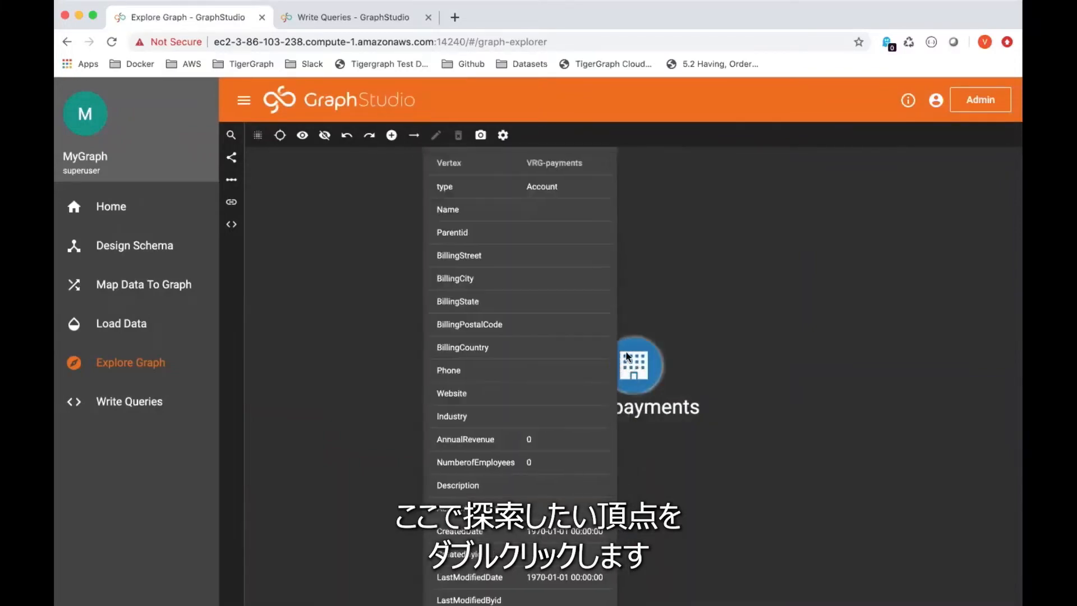
double_click(627, 357)
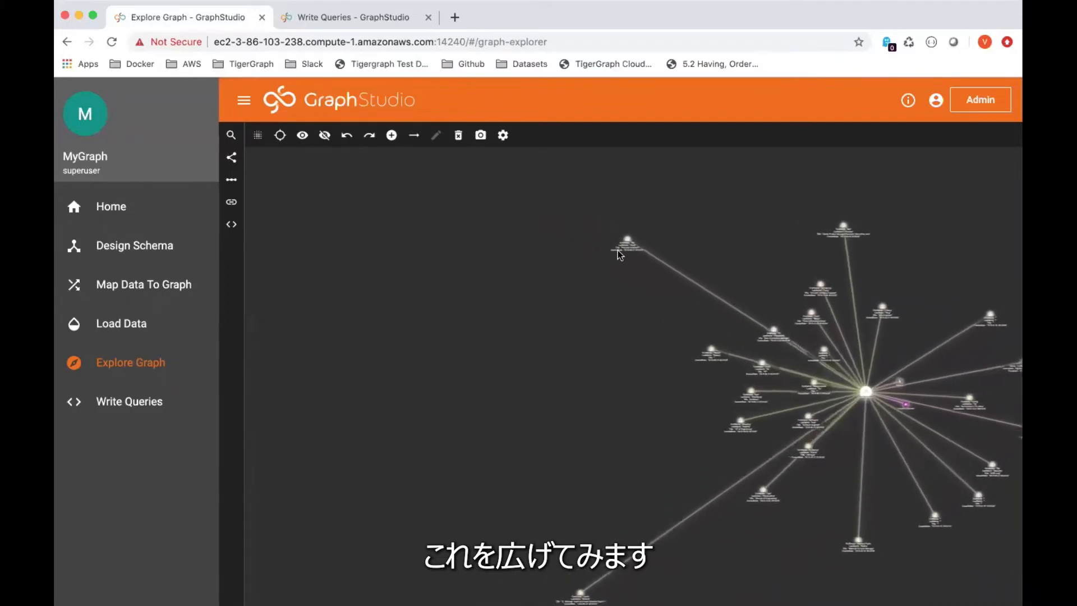
mouse_move(623, 251)
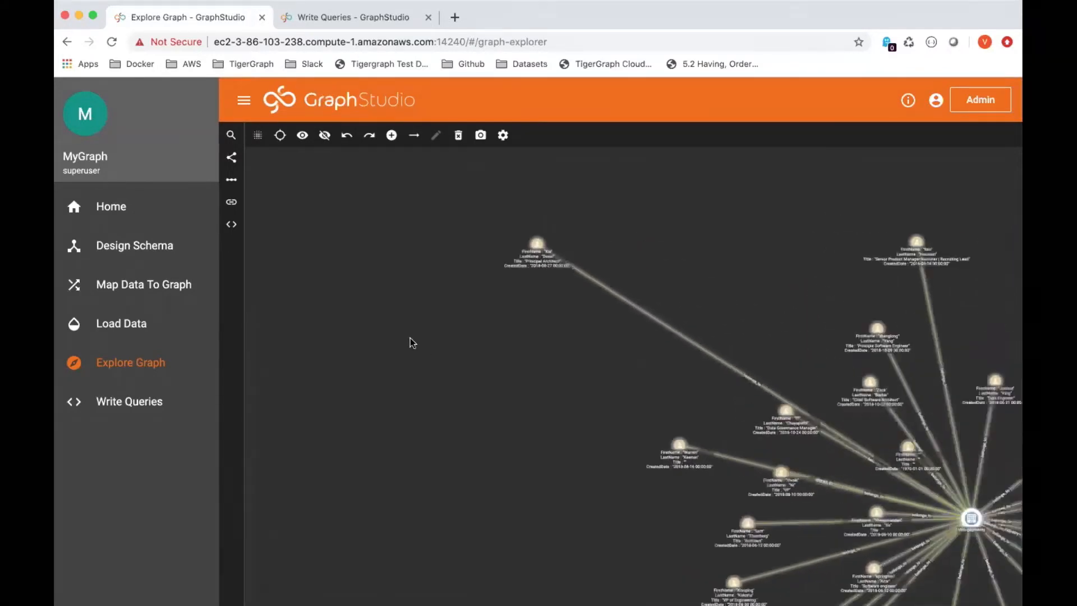
click(897, 220)
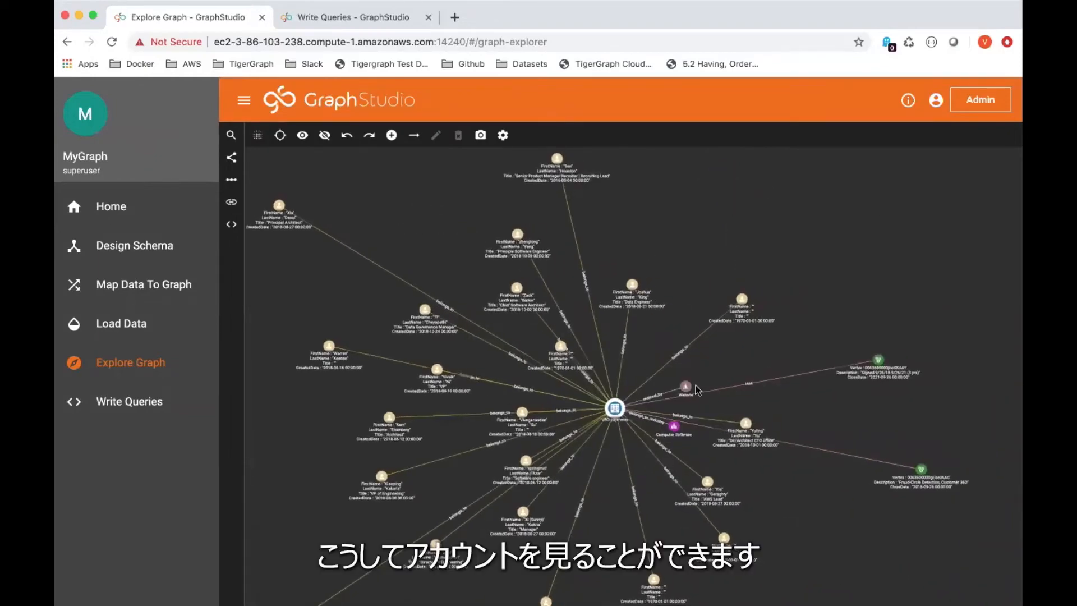
Arrange the account's two Opportunity vertices one above the other beside VRG-payments and check their descriptions and close dates.
mouse_move(613, 410)
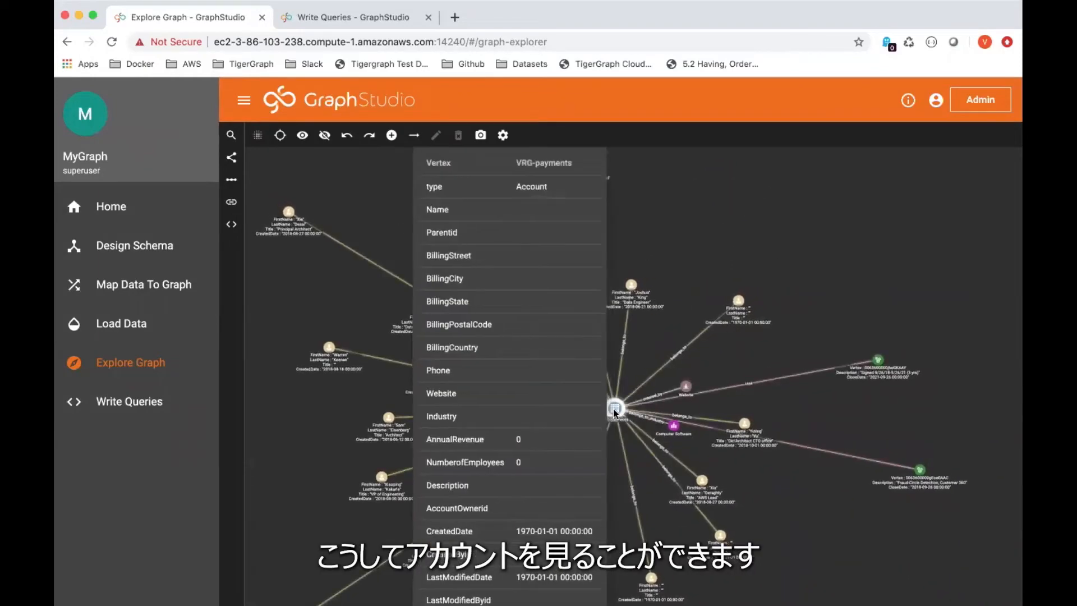
mouse_move(737, 423)
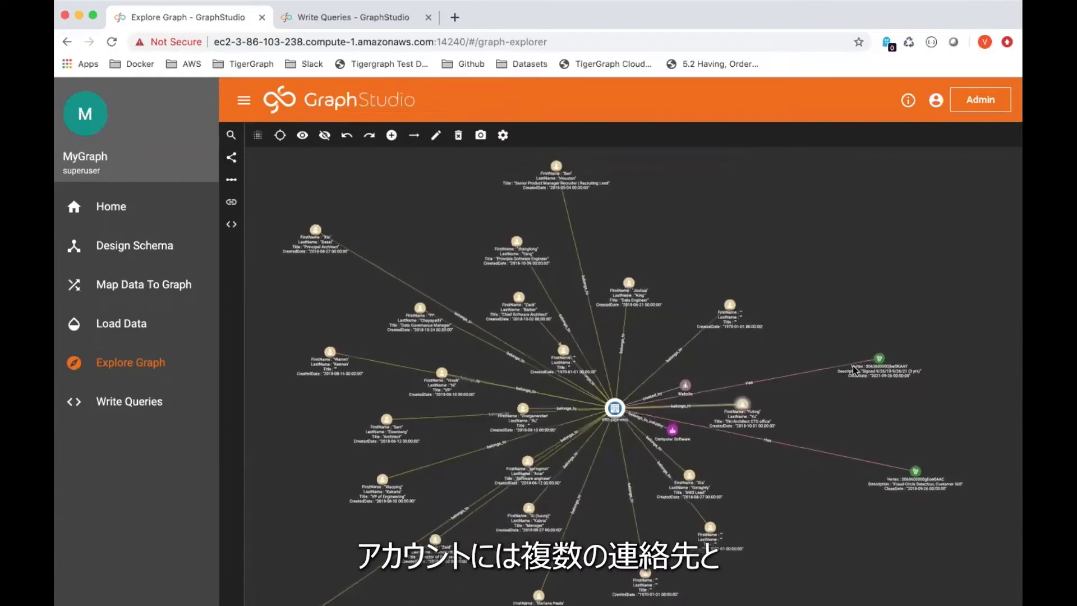
click(836, 346)
drag(835, 344, 826, 339)
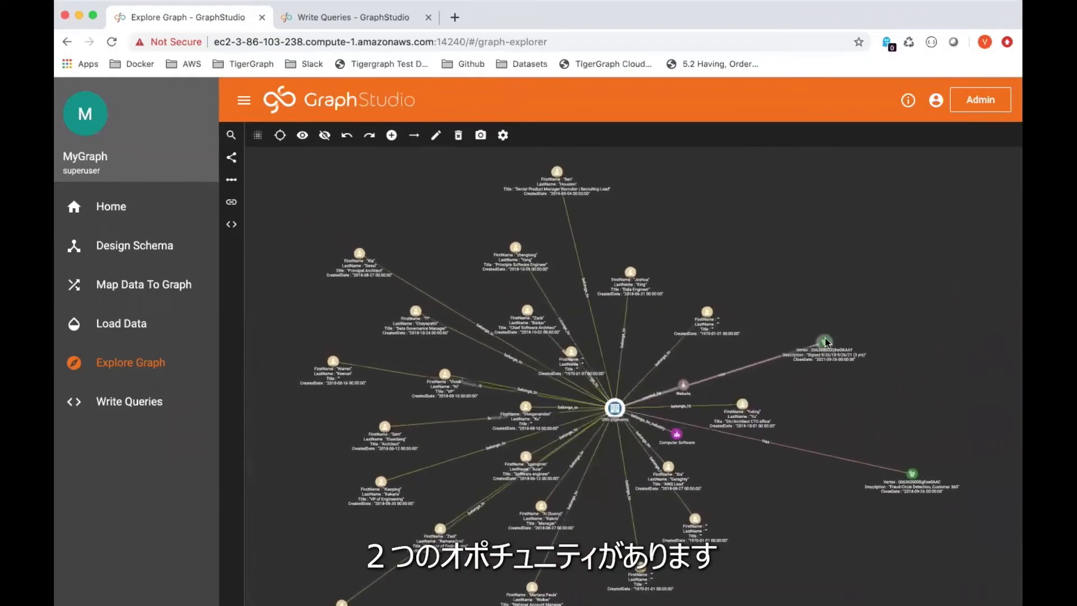
scroll(826, 339, up, 3)
drag(941, 516, 825, 477)
mouse_move(822, 343)
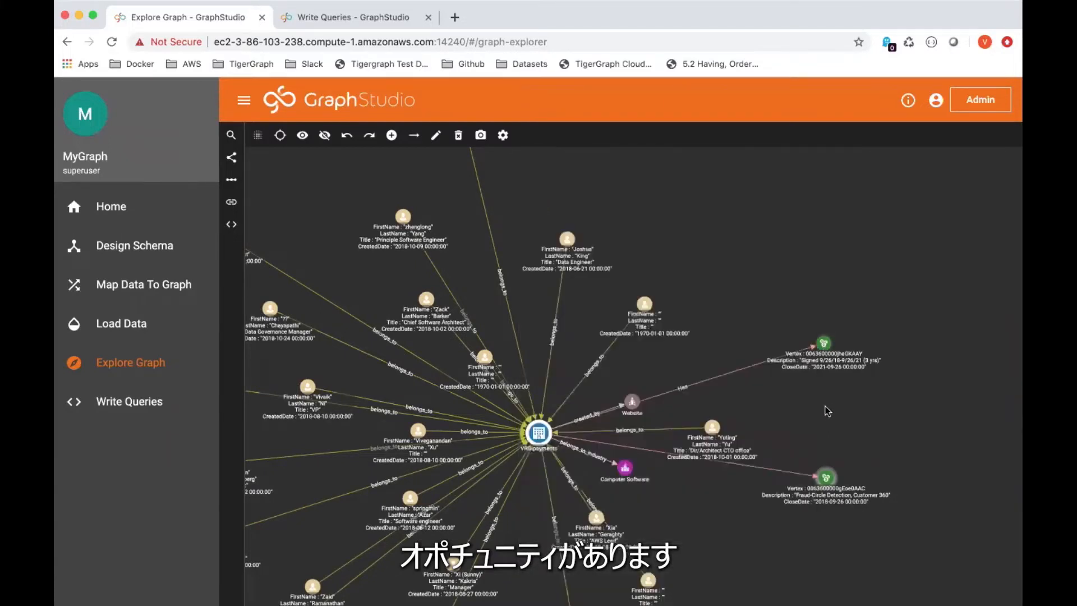
drag(826, 407, 820, 373)
mouse_move(829, 441)
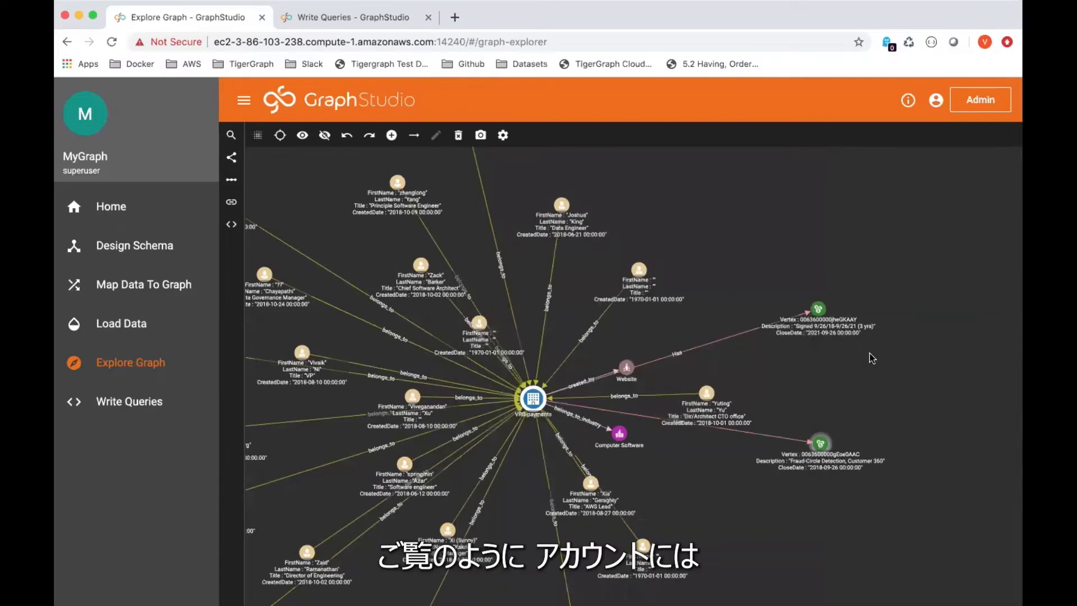
Examine the contacts around VRG-payments with their job titles, and the Fraud-Circle Detection, Customer 360 opportunity.
drag(685, 246, 801, 263)
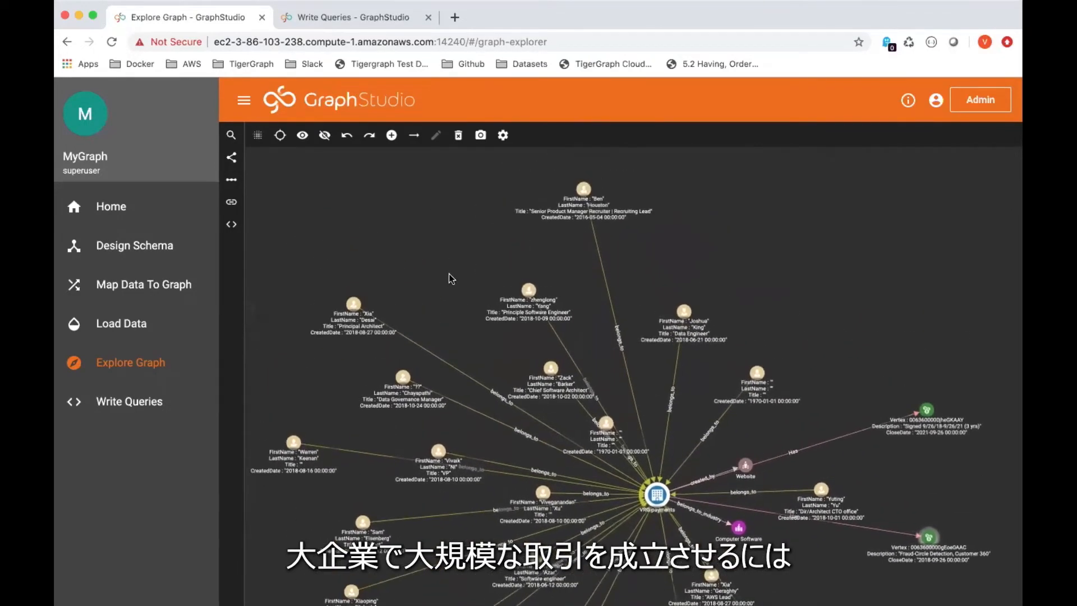
drag(477, 345, 489, 284)
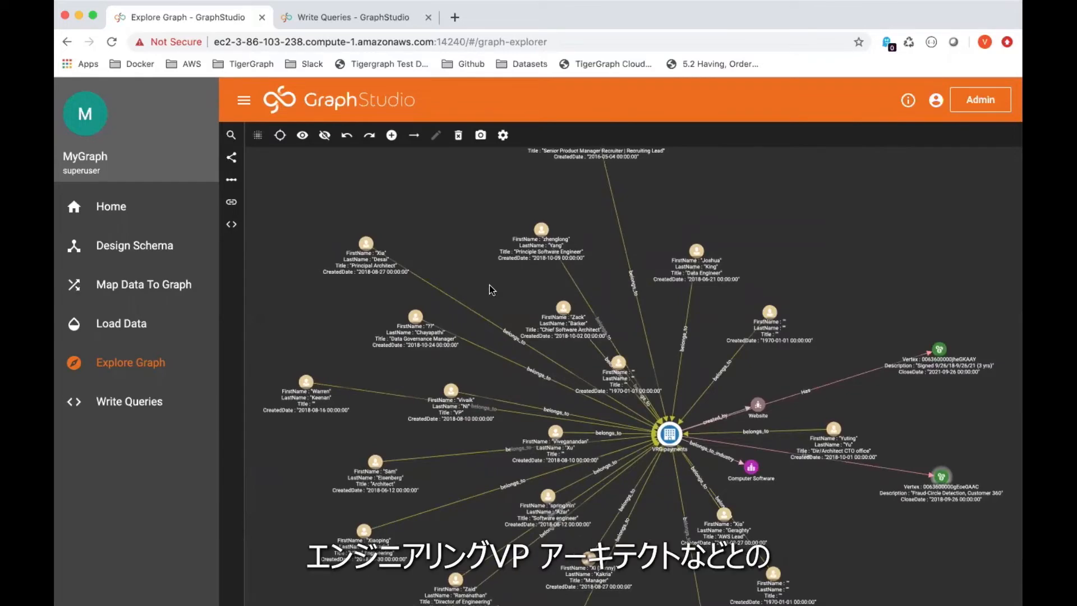
drag(489, 284, 477, 197)
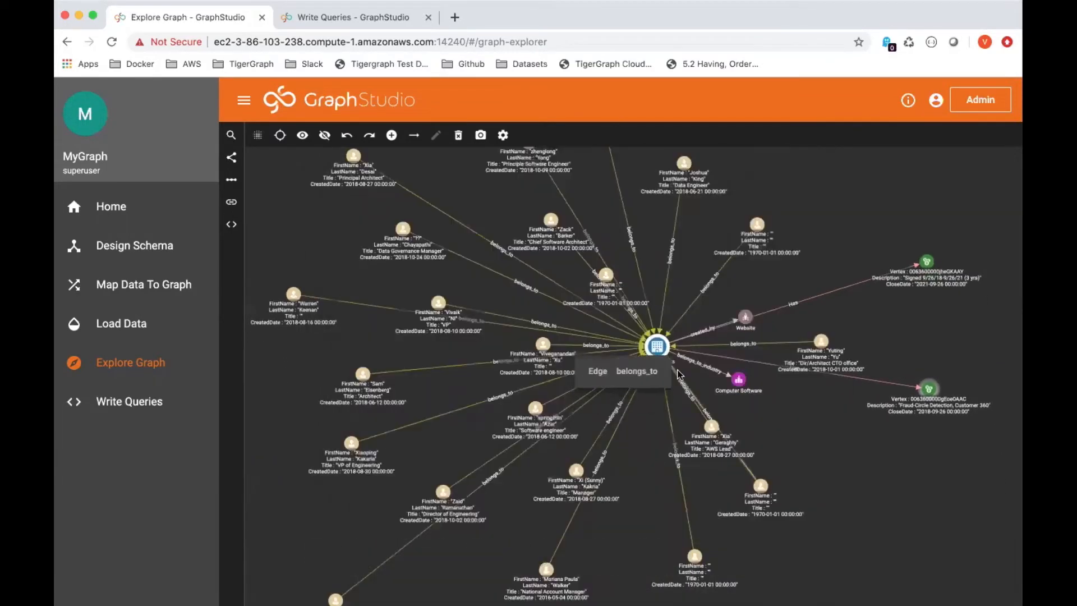
drag(823, 343, 932, 343)
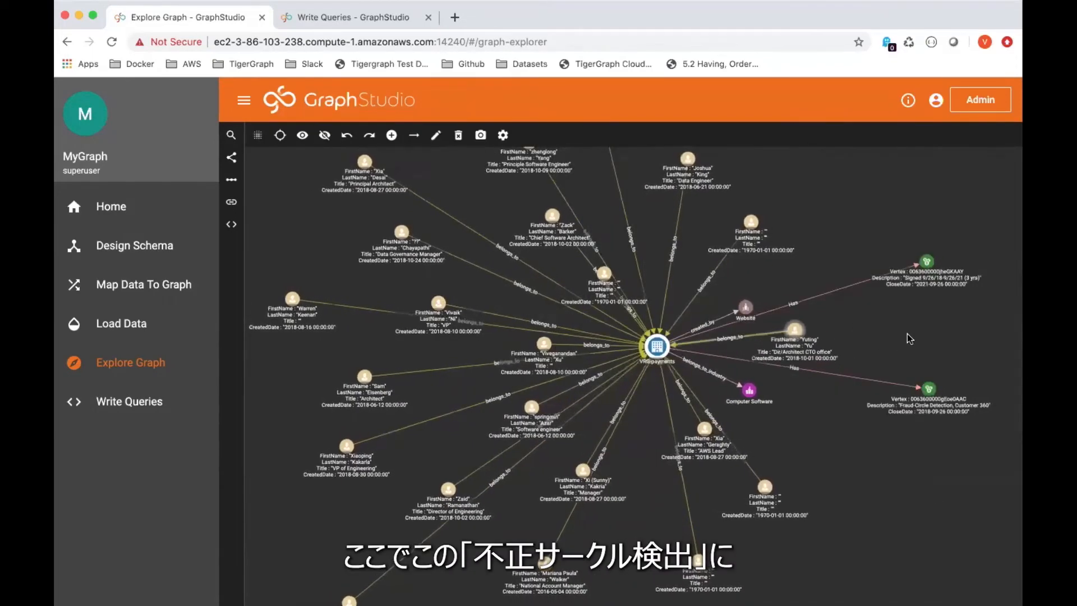
mouse_move(928, 389)
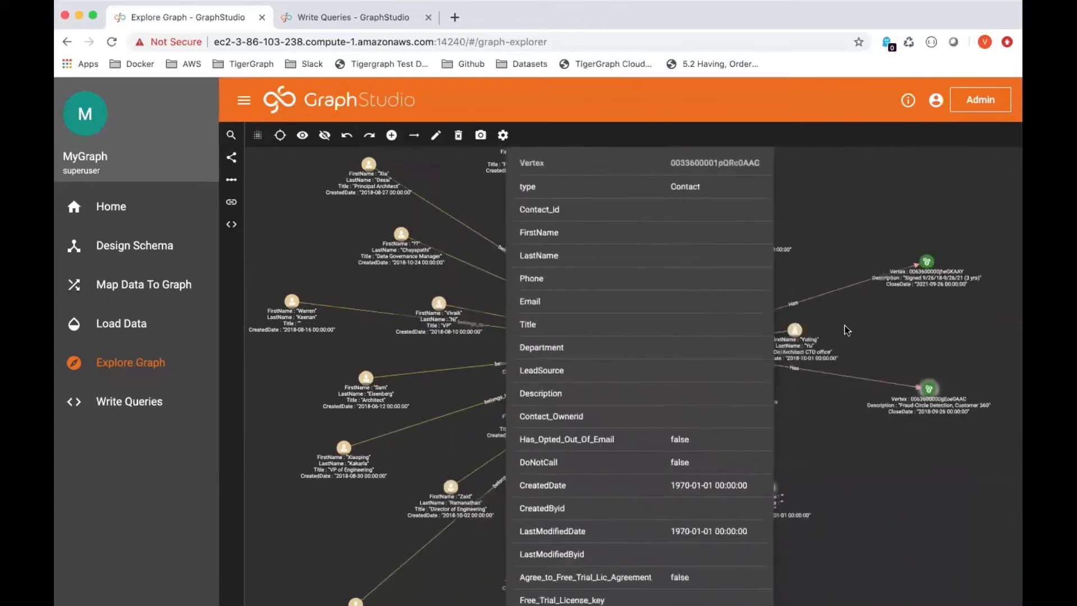
scroll(977, 225, down, 3)
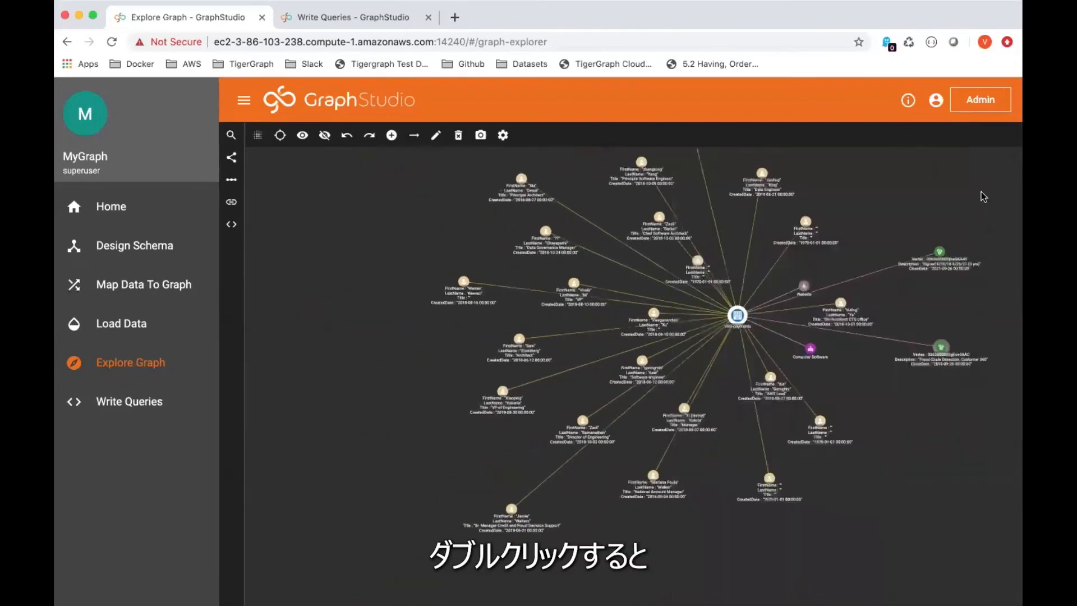
Isolate the Fraud-Circle Detection, Customer 360 opportunity with its direct neighbours and spread its three contacts around VRG-payments.
double_click(939, 349)
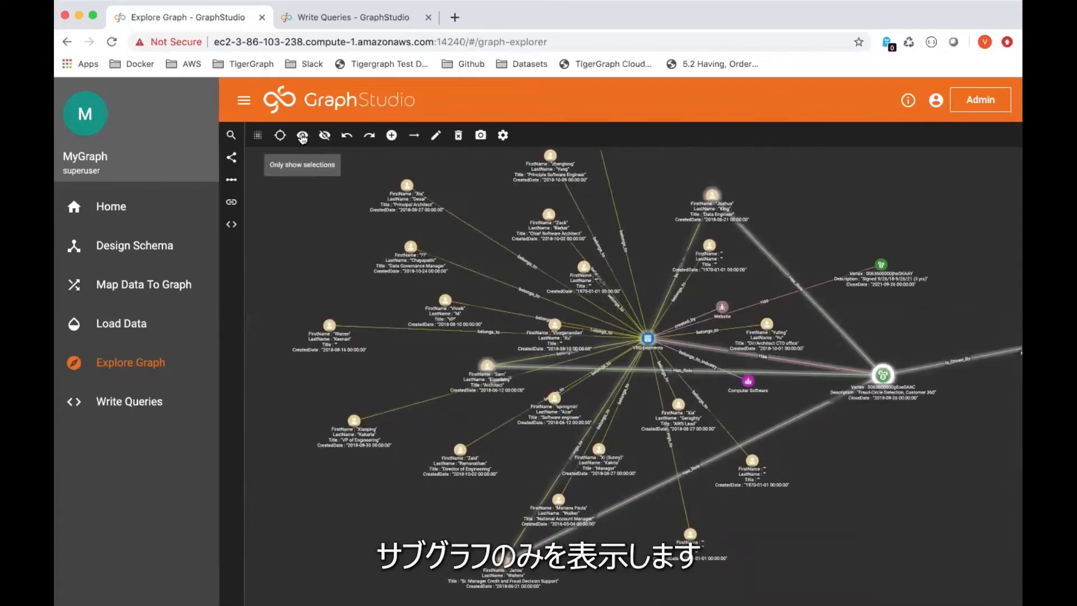
click(302, 137)
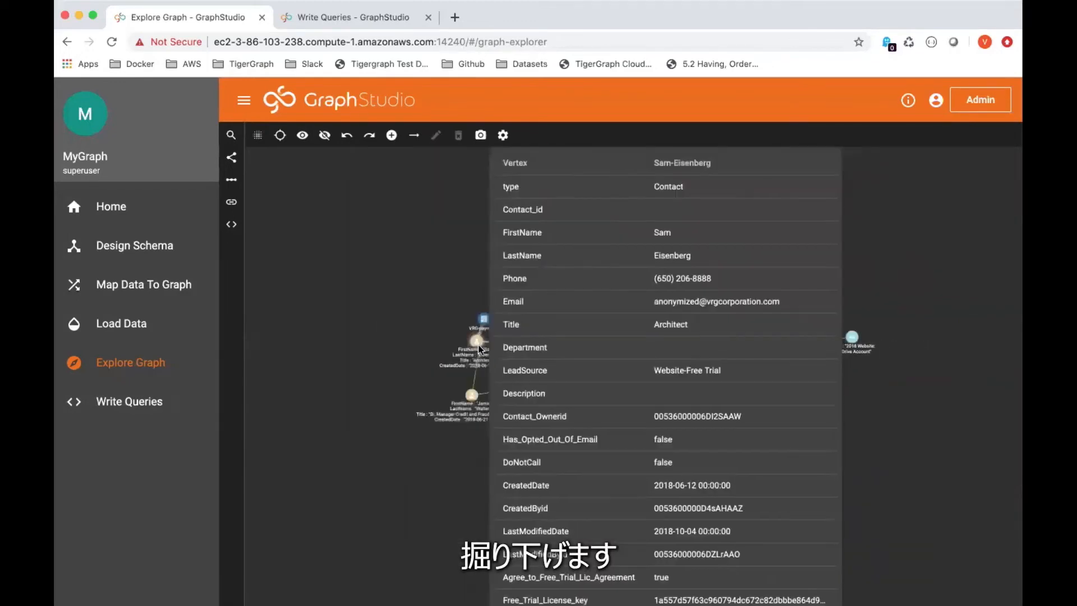
drag(464, 345, 420, 339)
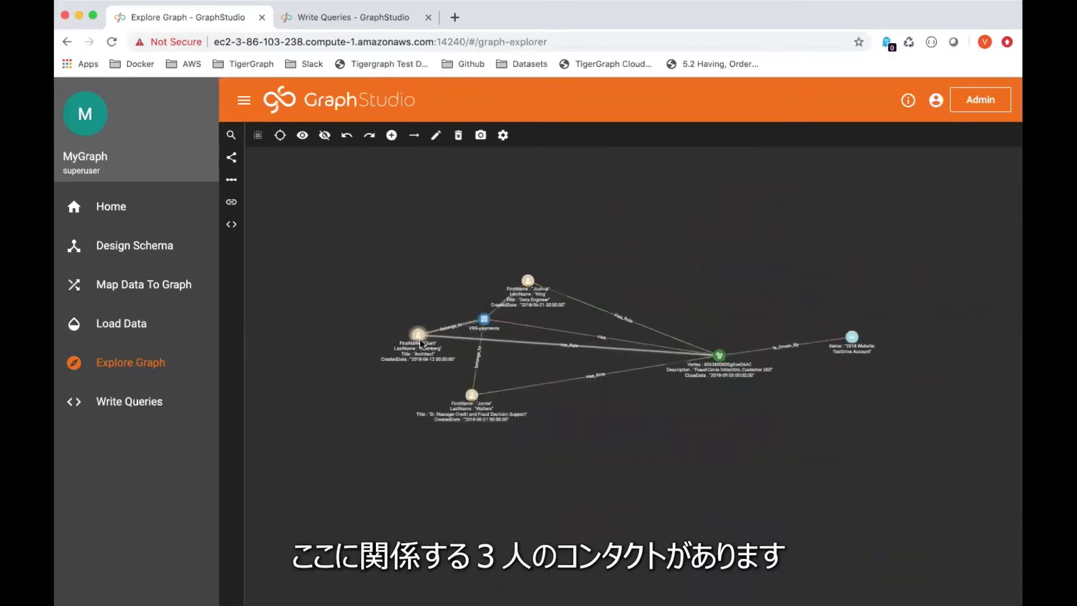
drag(525, 279, 456, 245)
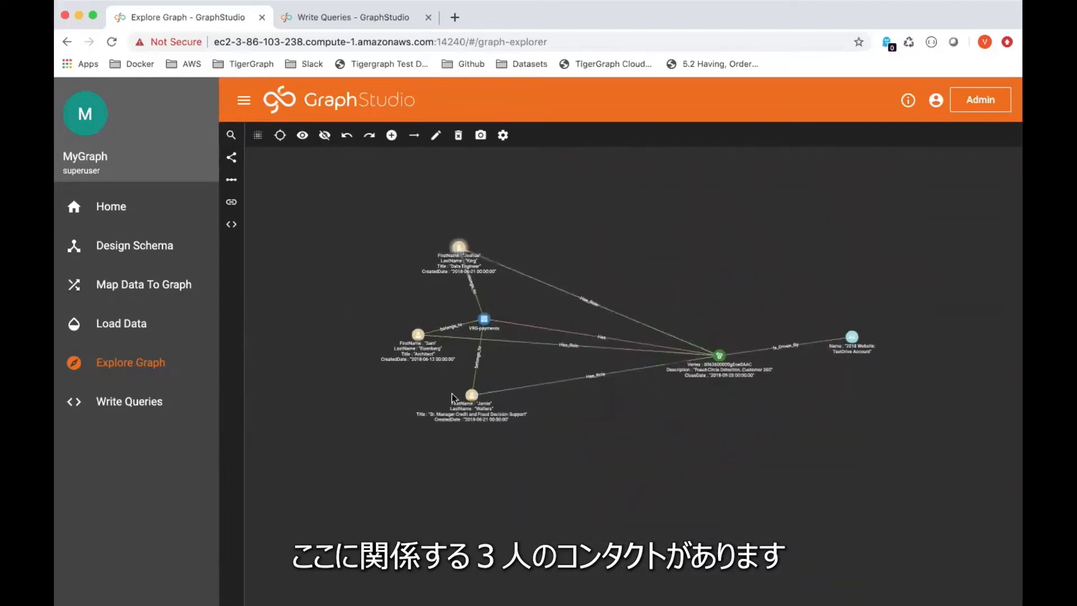
drag(472, 395, 453, 415)
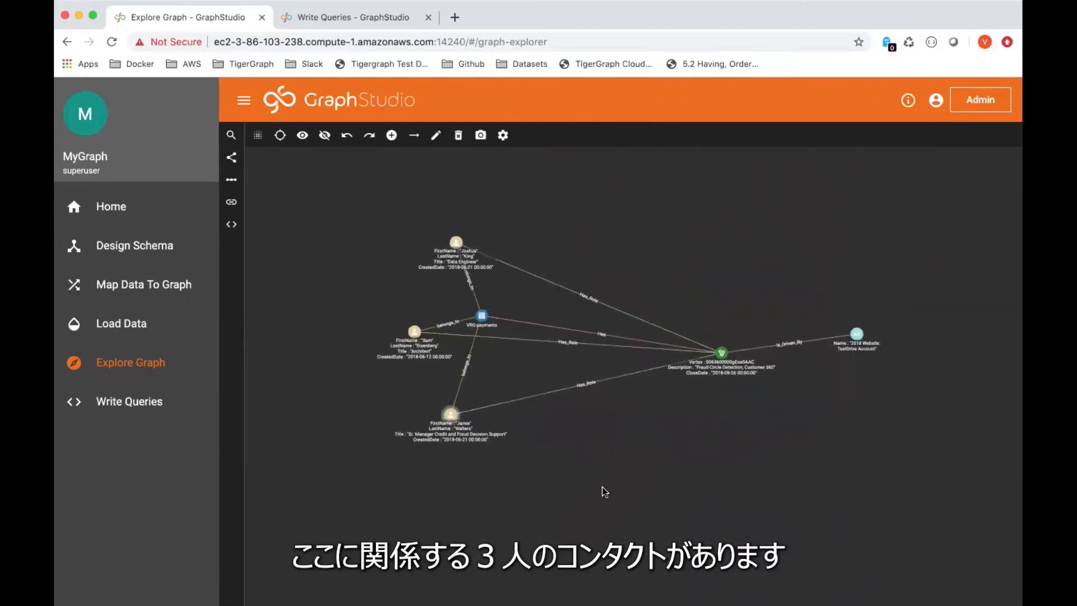
scroll(602, 469, up, 2)
scroll(602, 469, up, 2)
scroll(622, 497, up, 3)
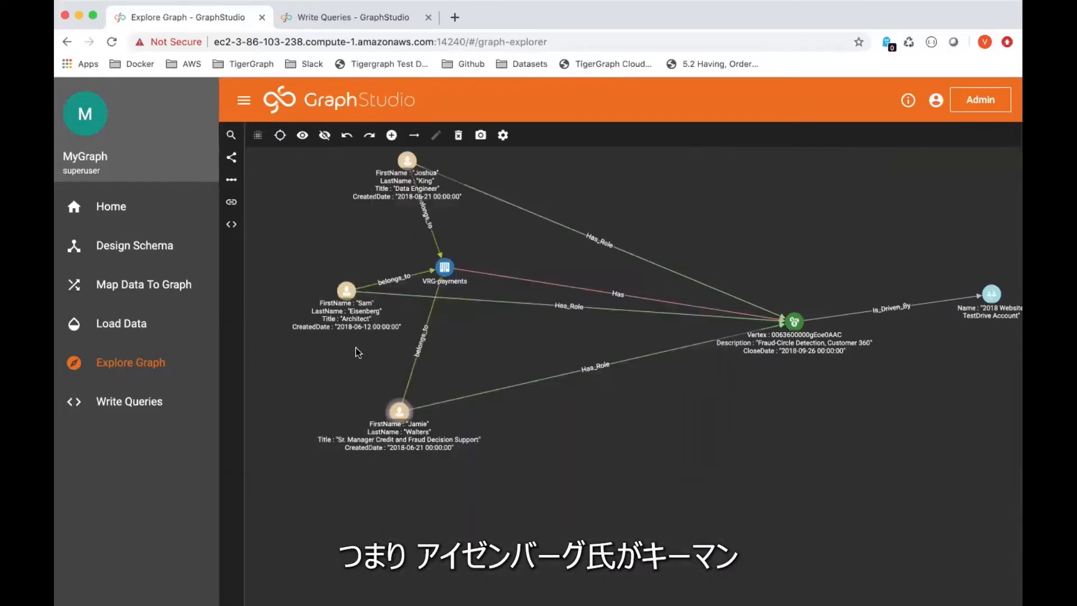
Isolate the Architect contact with its direct neighbours, then reposition the opportunity and VRG-payments vertices so their edges are easier to follow.
mouse_move(345, 295)
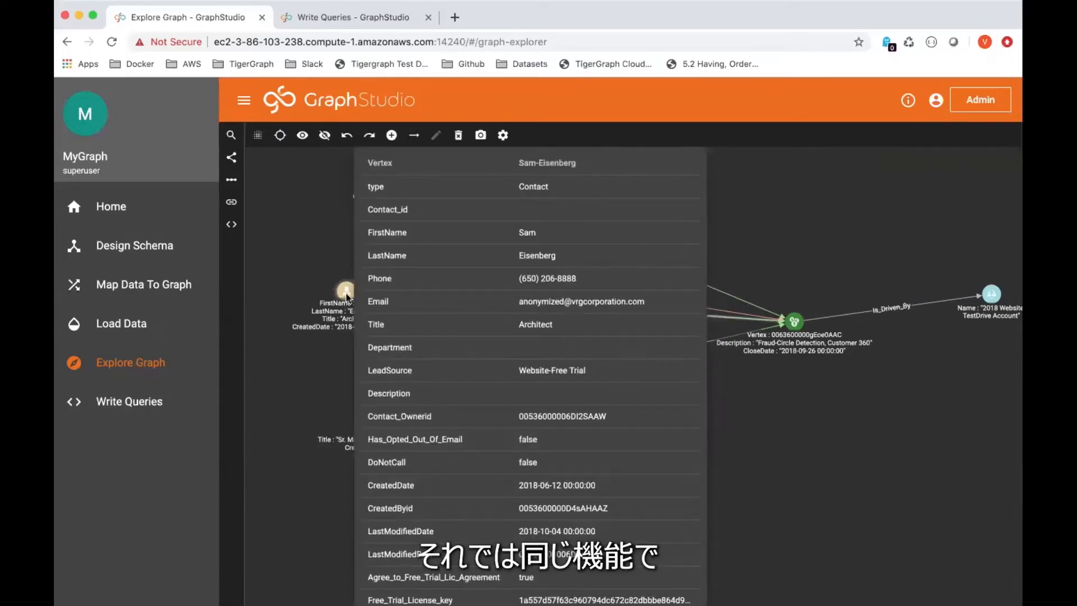
double_click(346, 293)
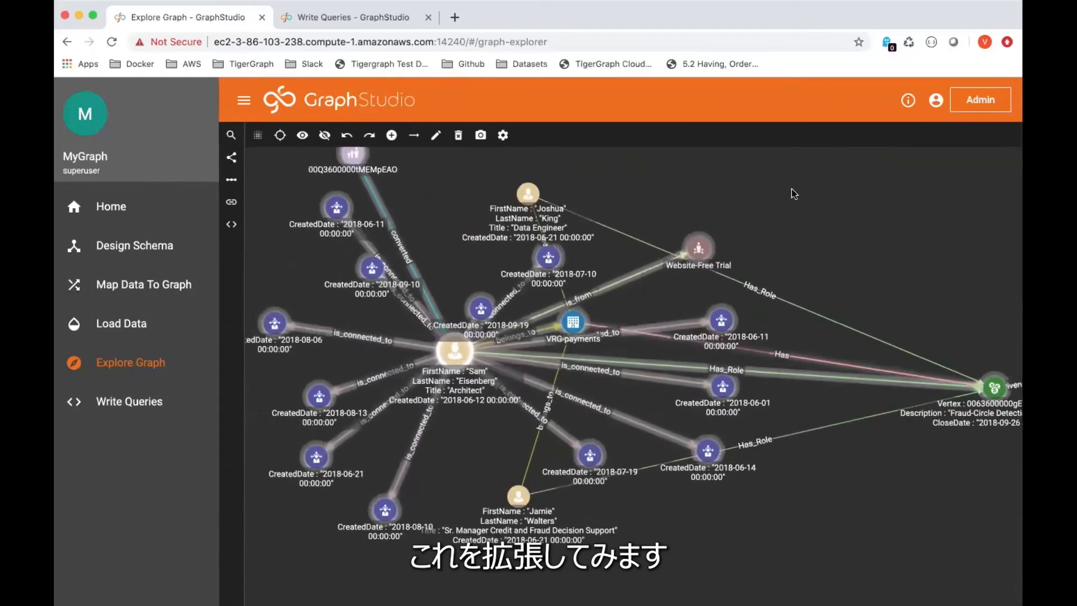
click(303, 139)
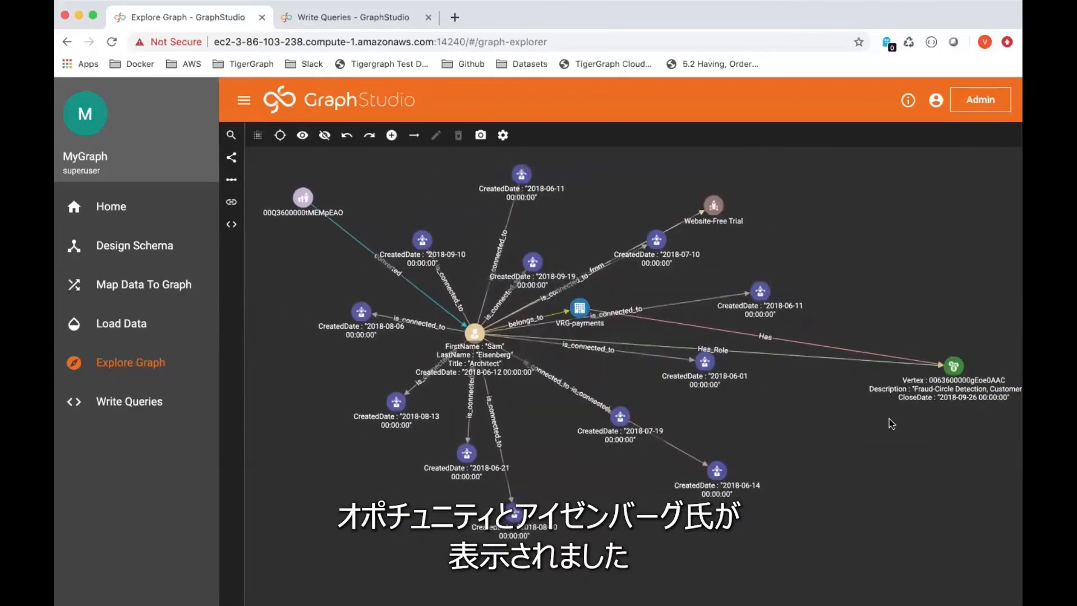
drag(952, 367, 901, 346)
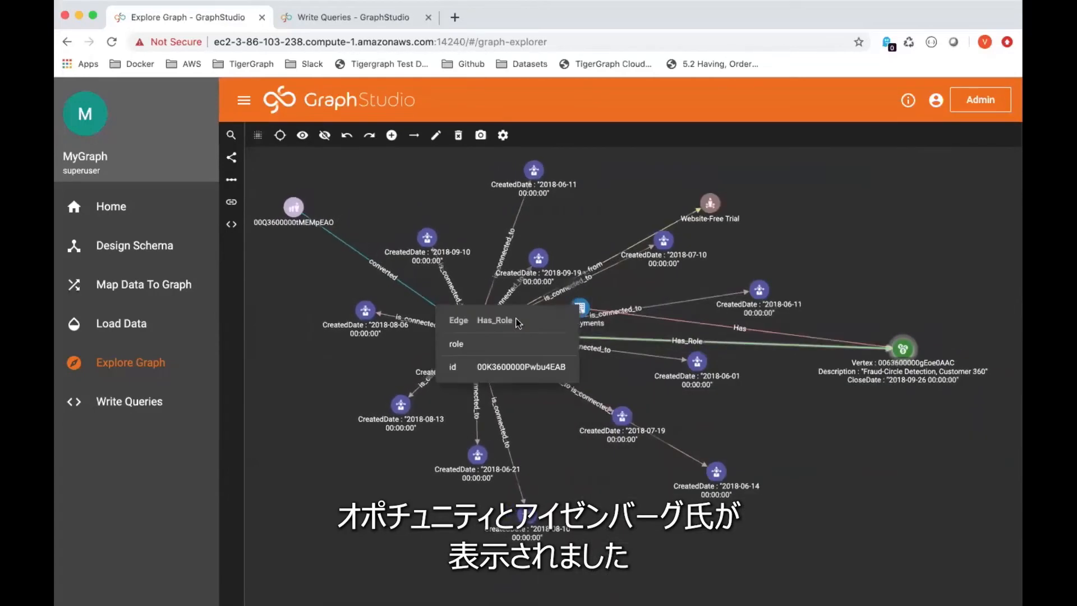
drag(580, 308, 618, 285)
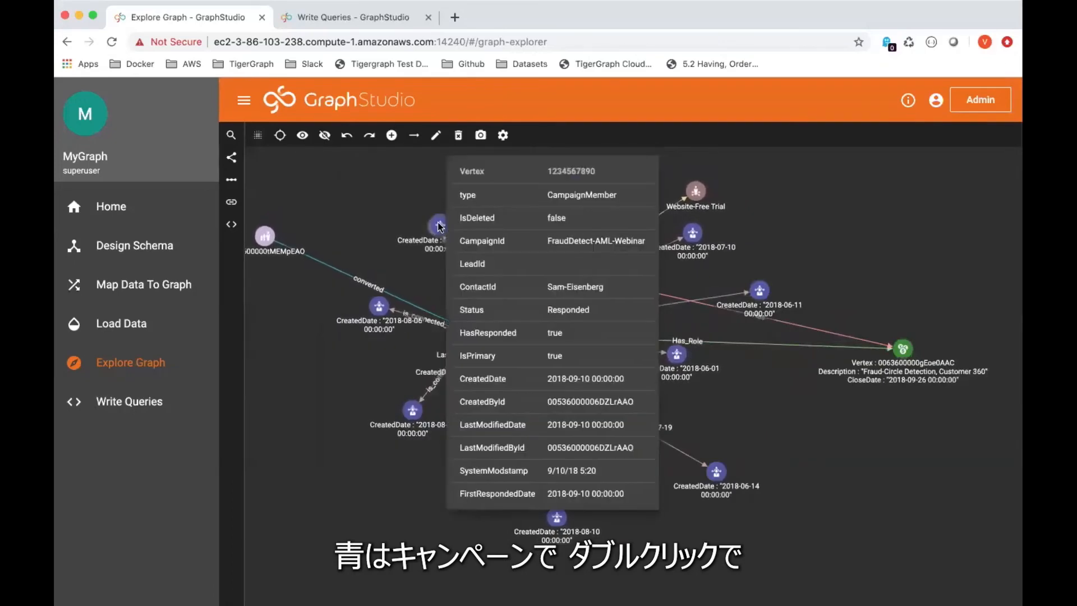
Expand the campaign member created 2018-09-10 to reveal the campaign it is part of.
double_click(440, 226)
scroll(420, 243, up, 5)
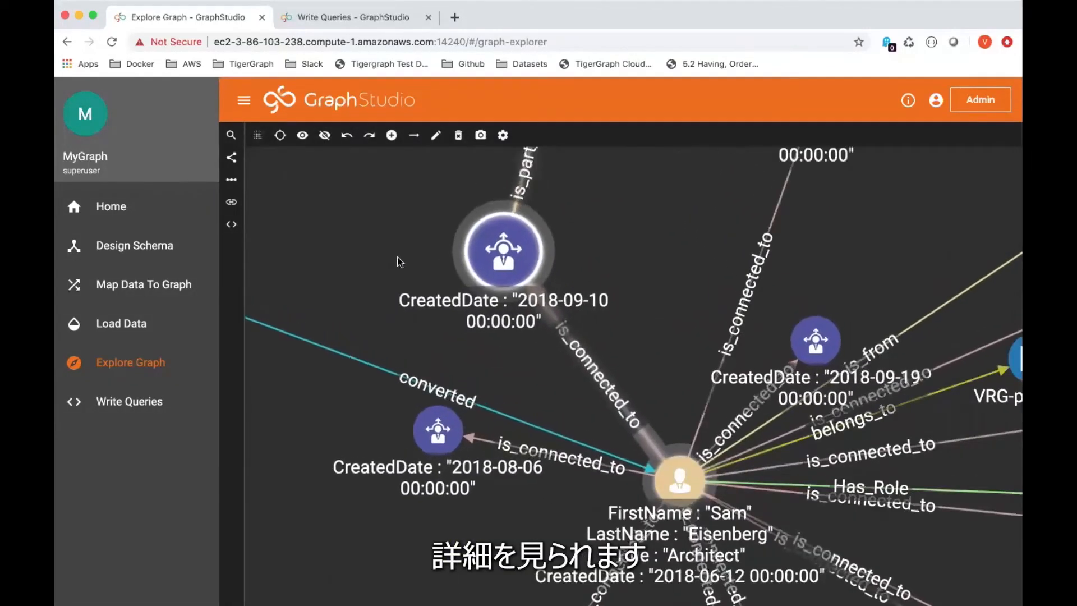
scroll(390, 230, down, 3)
scroll(390, 228, down, 3)
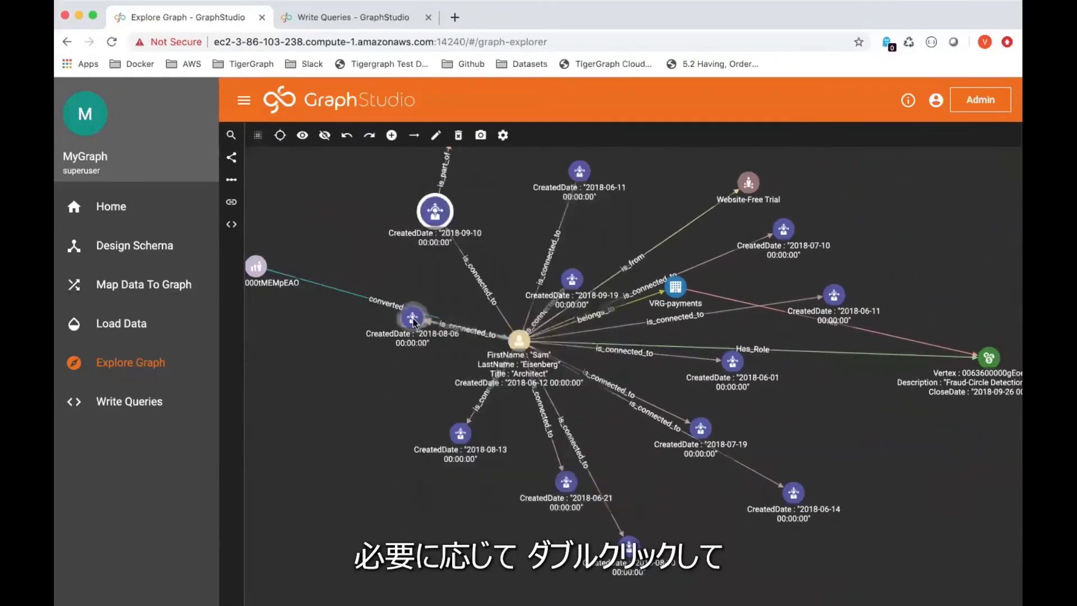
scroll(382, 477, down, 3)
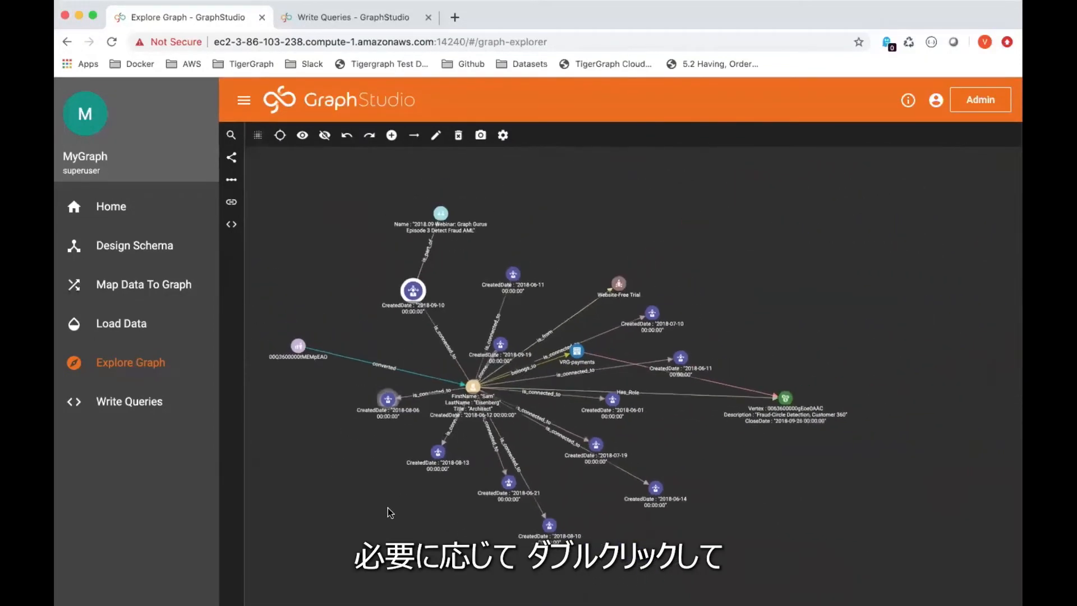
Expand the campaign member created 2018-08-13 and move its Sales Meeting campaign clear of the contact's edges.
mouse_move(444, 448)
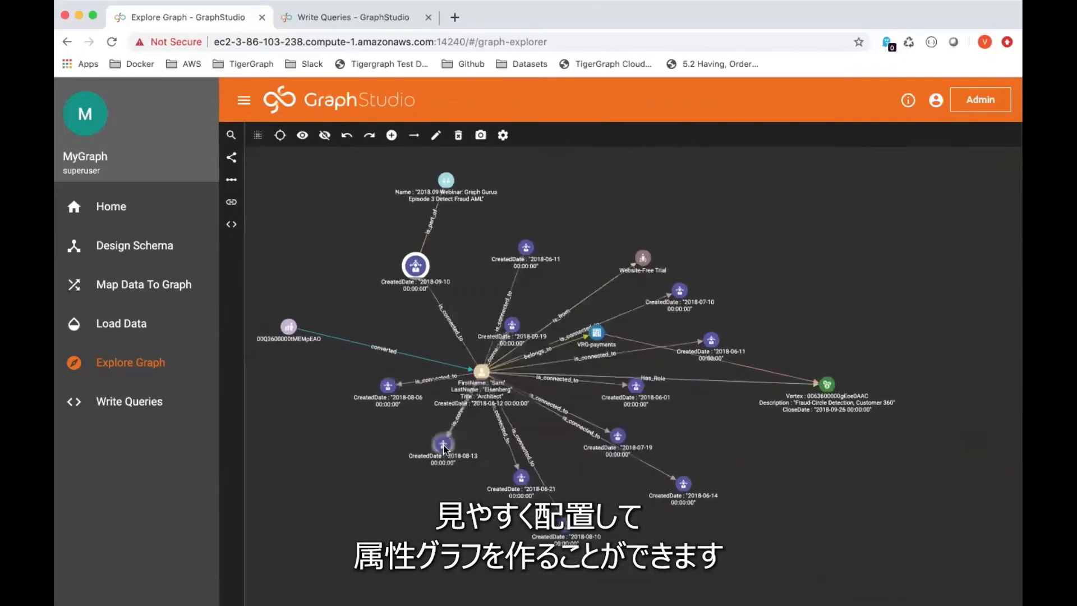
scroll(443, 446, up, 5)
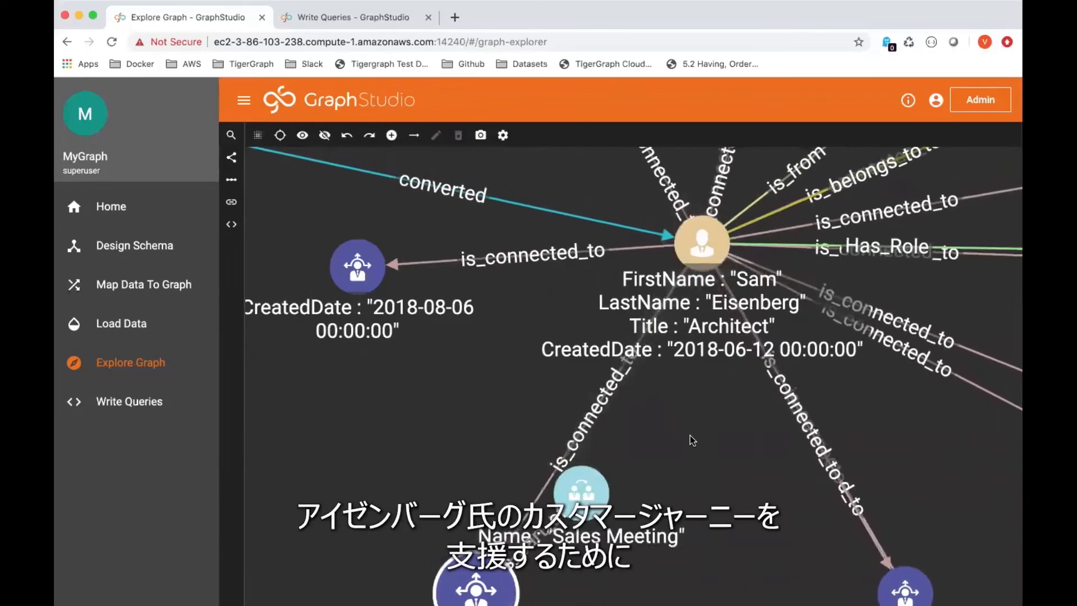
scroll(690, 435, down, 3)
scroll(690, 436, down, 2)
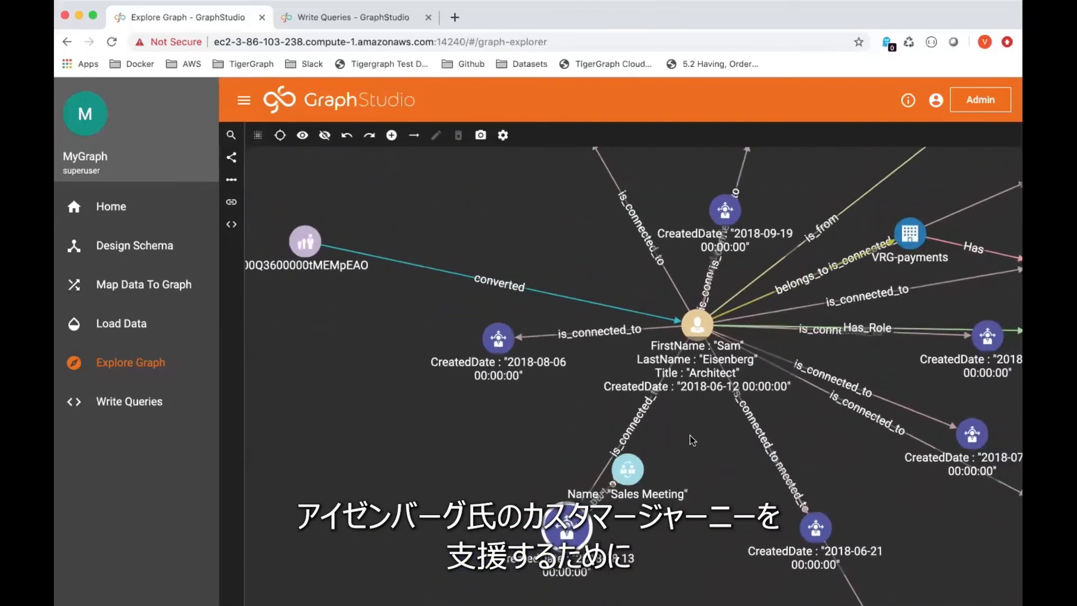
scroll(692, 440, down, 4)
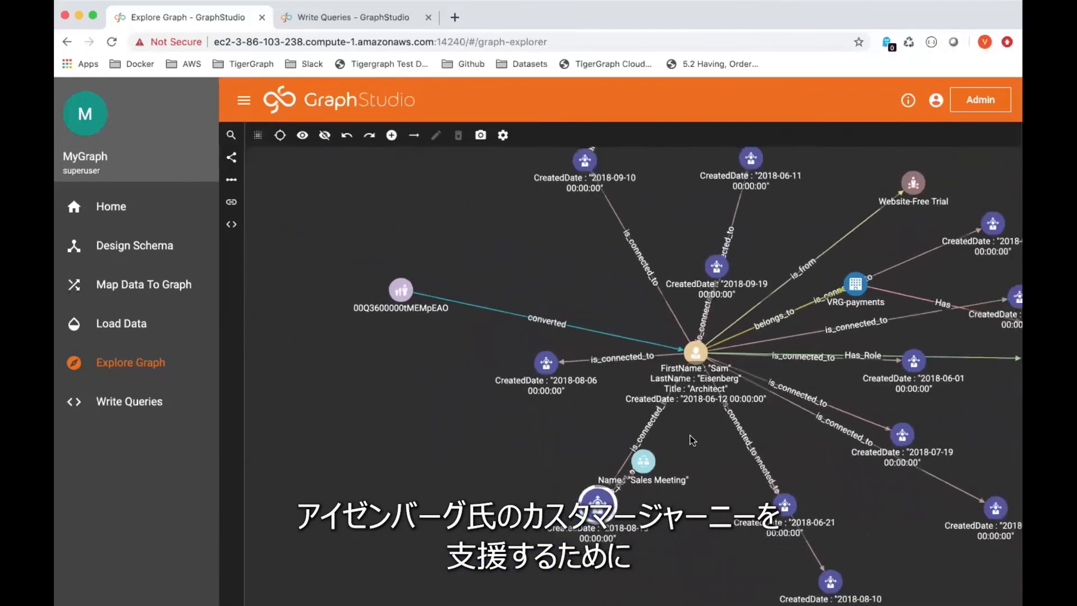
drag(646, 459, 507, 477)
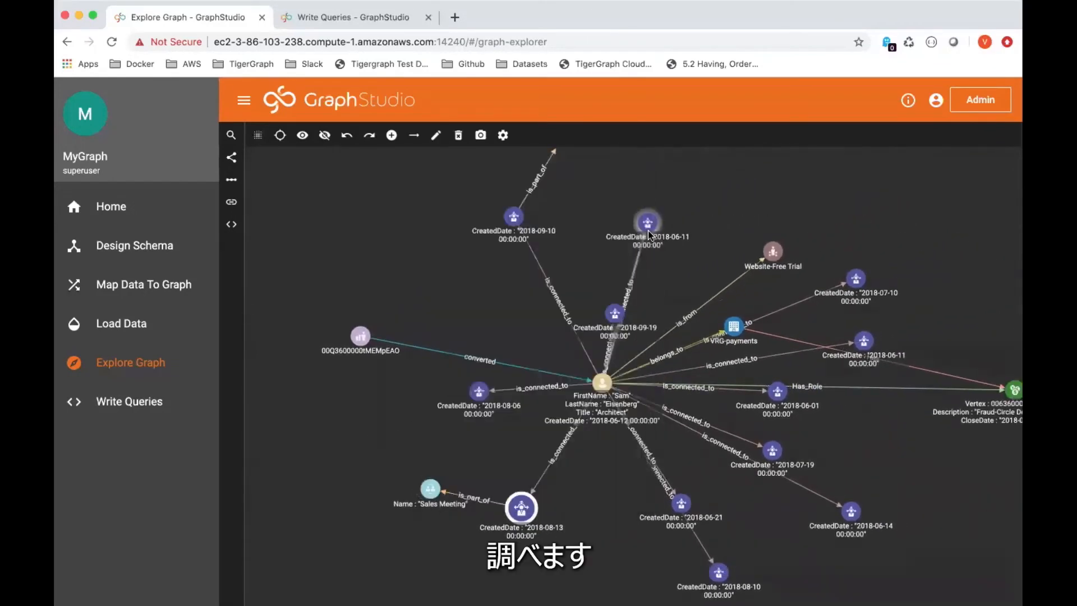
Expand the 2018-06-11 campaign member above the contact to its campaign and clear the selection.
scroll(648, 231, up, 3)
mouse_move(658, 236)
scroll(743, 270, down, 5)
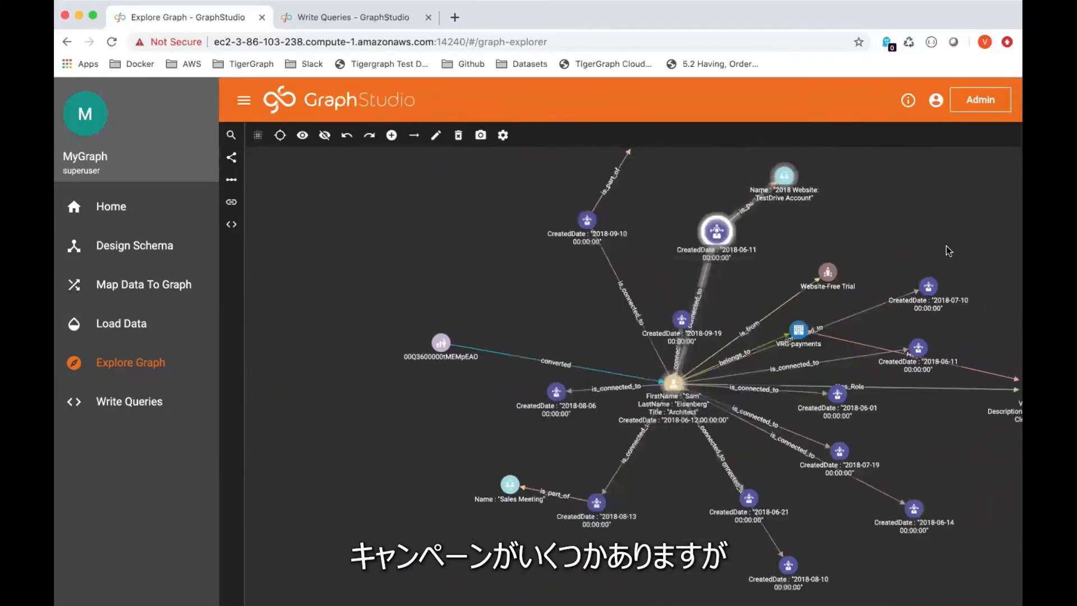
drag(891, 245, 817, 267)
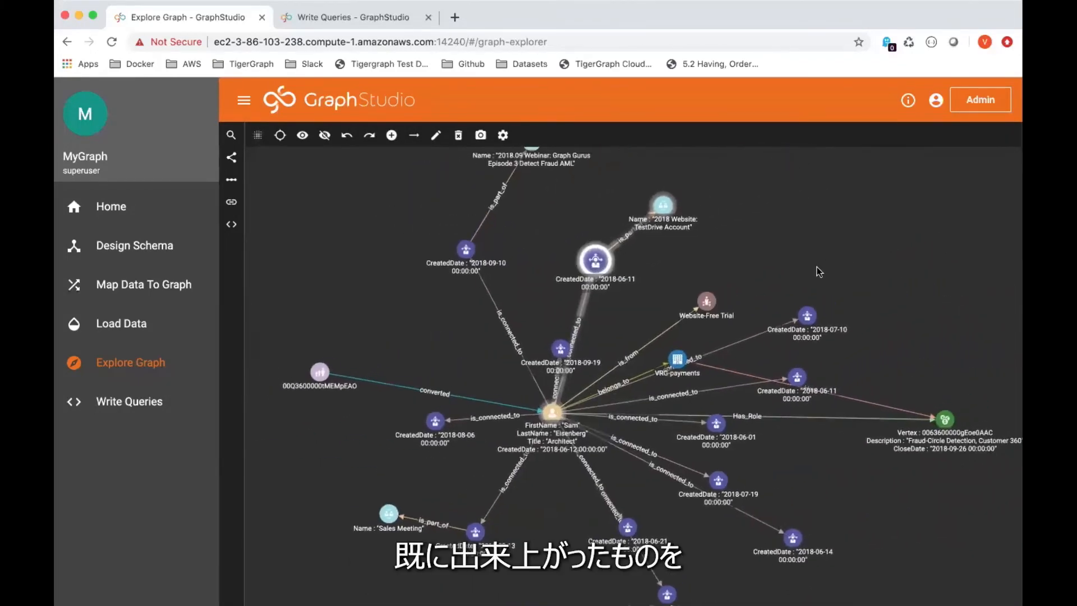
click(763, 217)
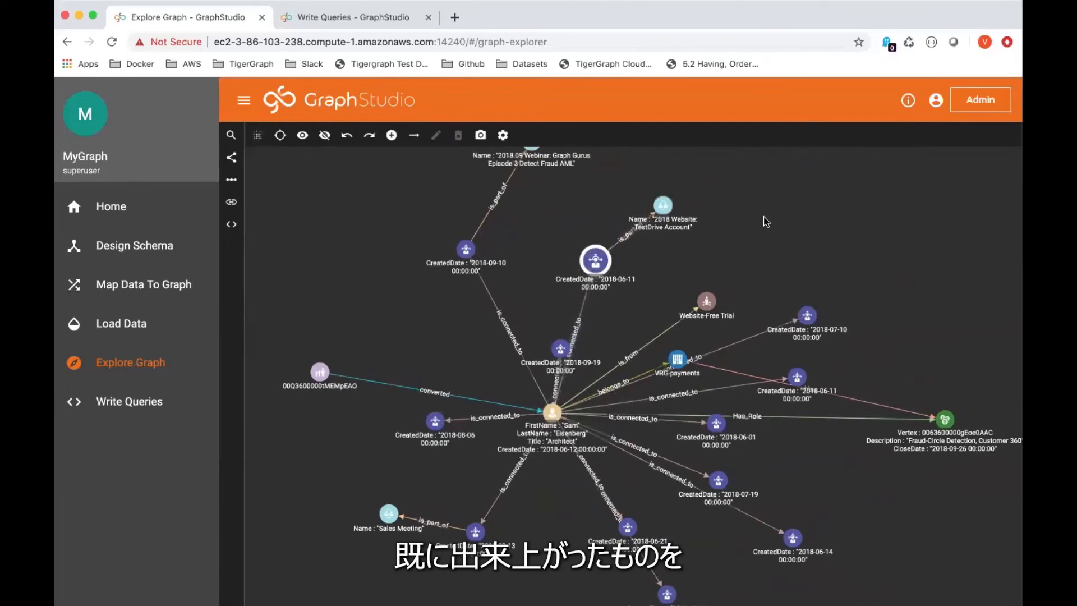
Switch to the prepared customer journey graph and examine the contact's campaign interactions in date order, from 2018-06-01 to 2018-09-19.
click(387, 17)
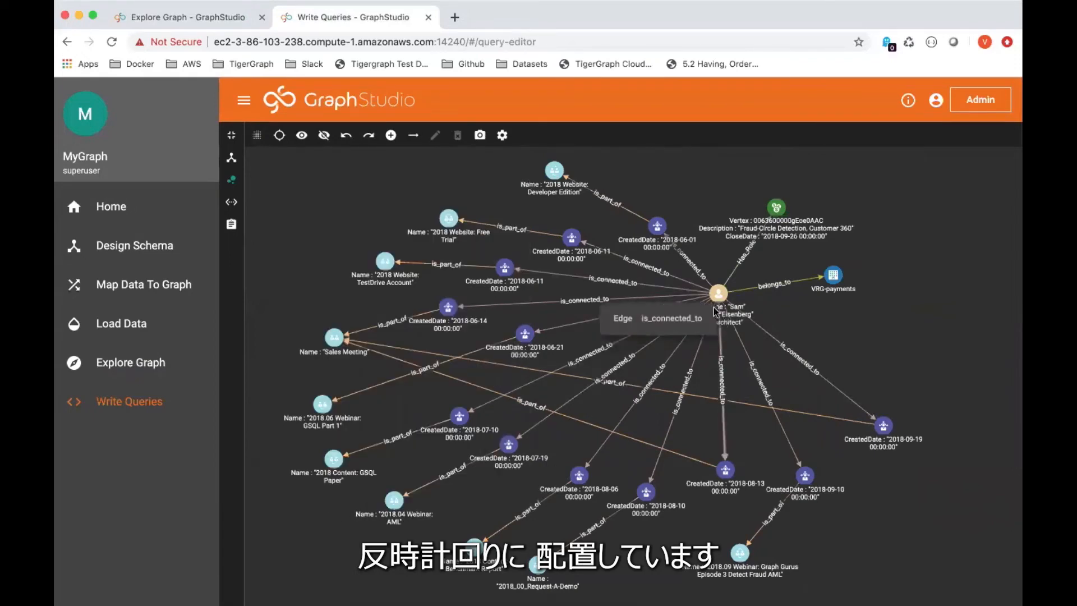
mouse_move(776, 211)
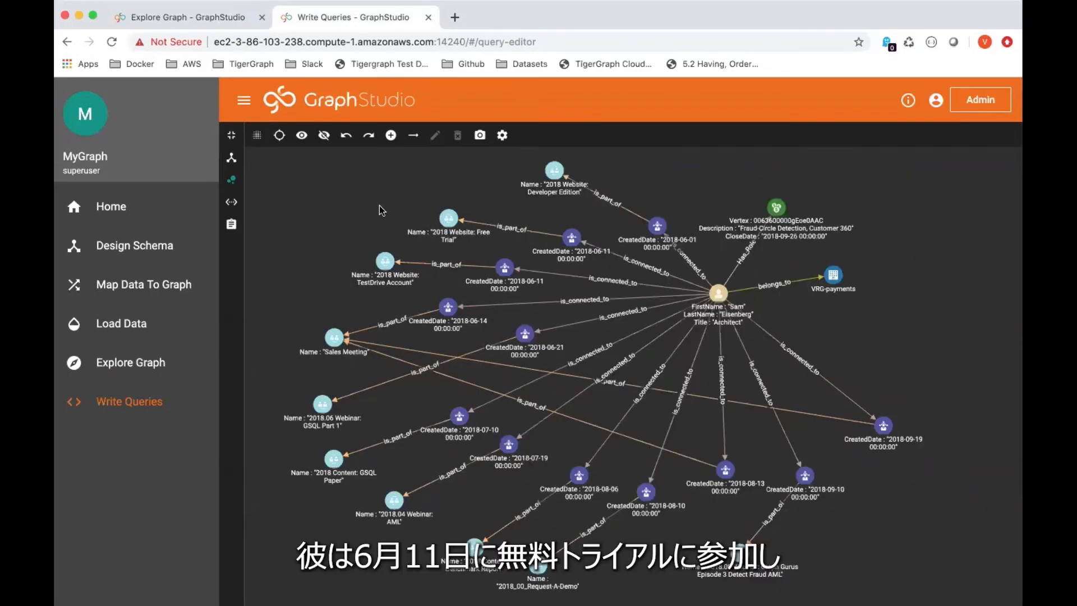
mouse_move(593, 275)
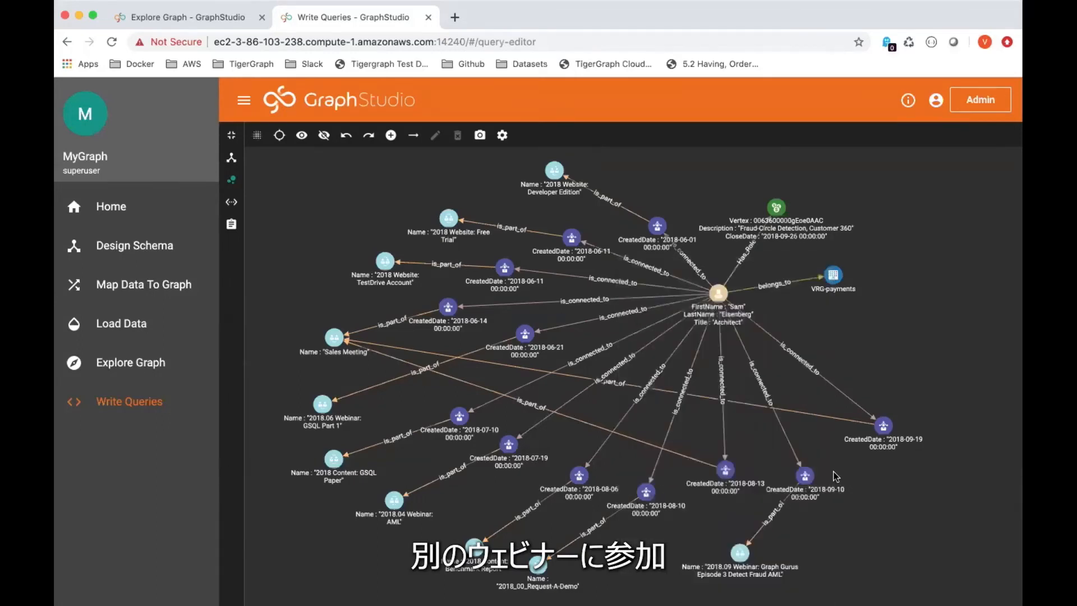
double_click(883, 426)
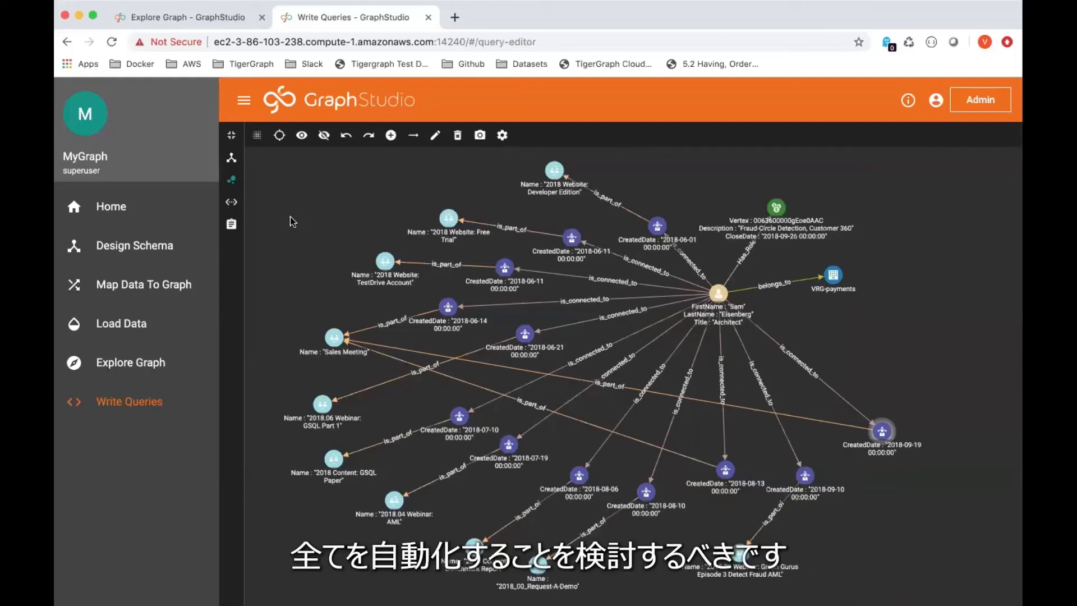
Return to the first GraphStudio session, open the CustJourney_Subgraph GSQL query and read through its select statements.
click(202, 16)
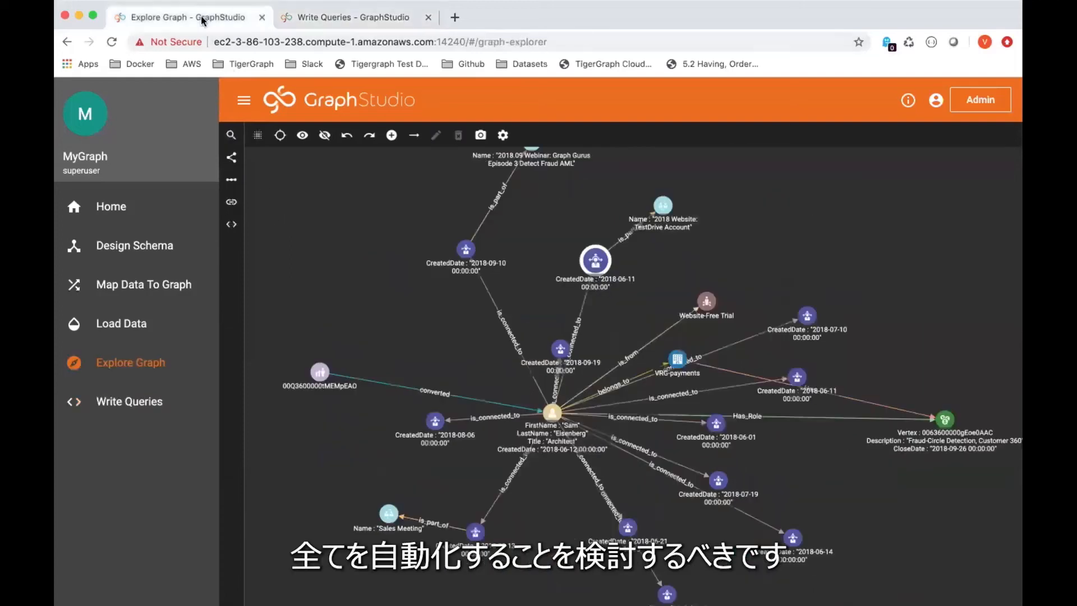
click(129, 414)
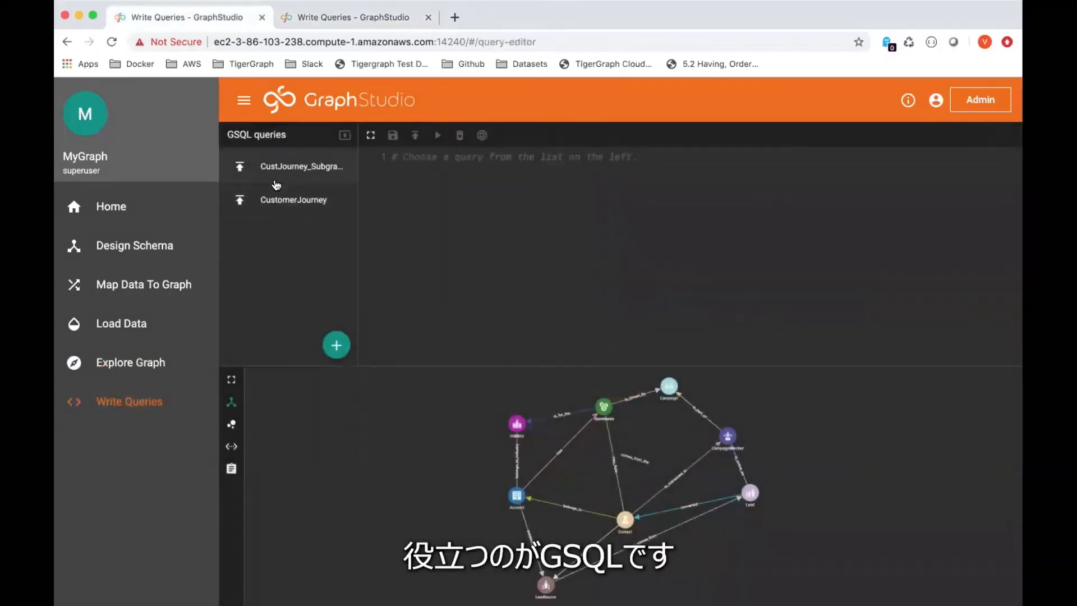
click(278, 178)
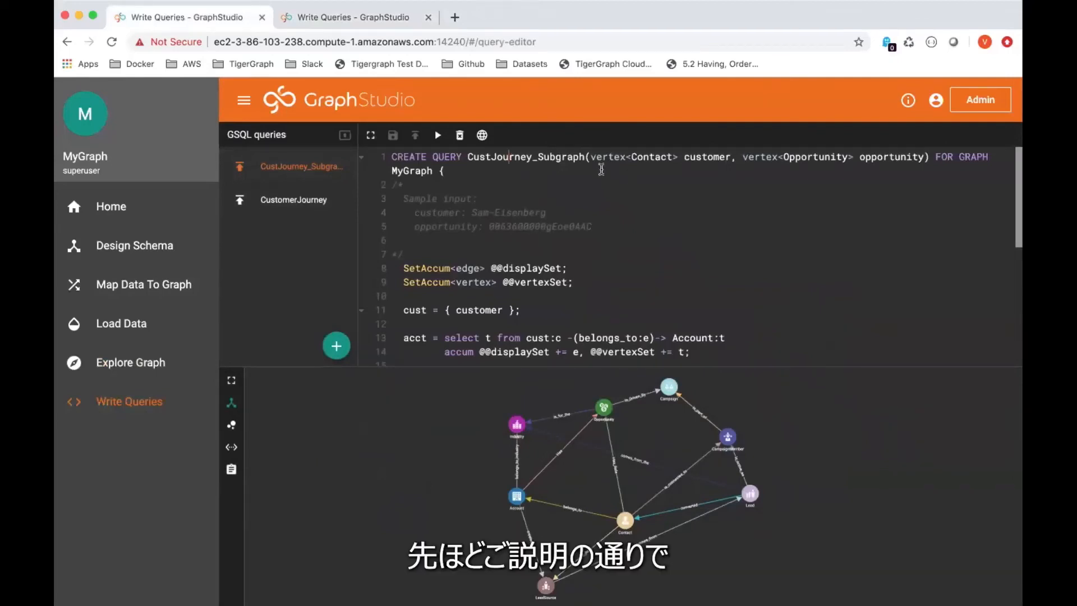
scroll(643, 252, down, 3)
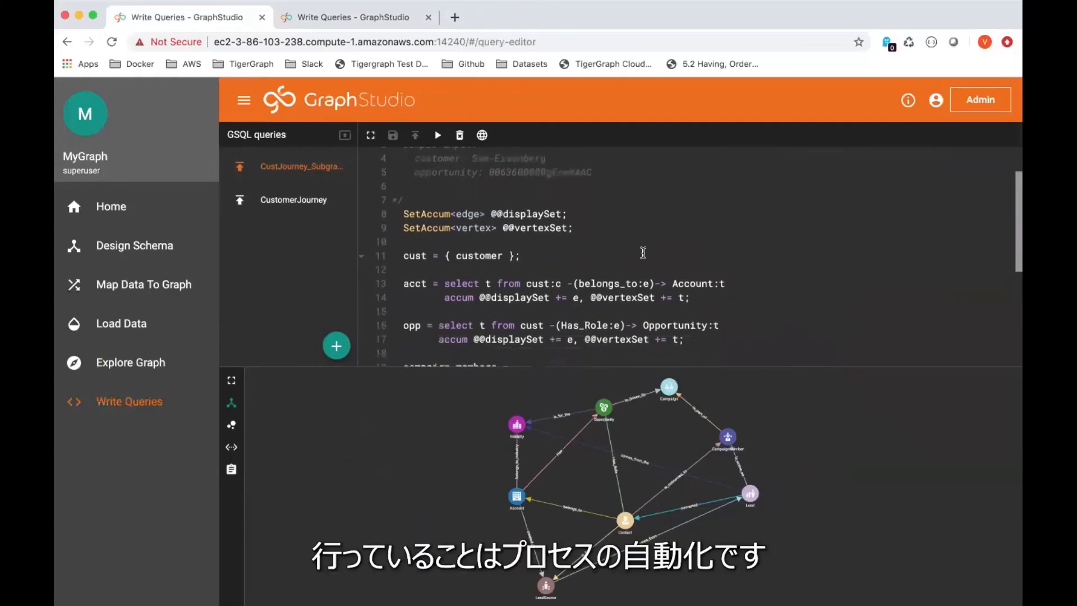
scroll(643, 252, down, 3)
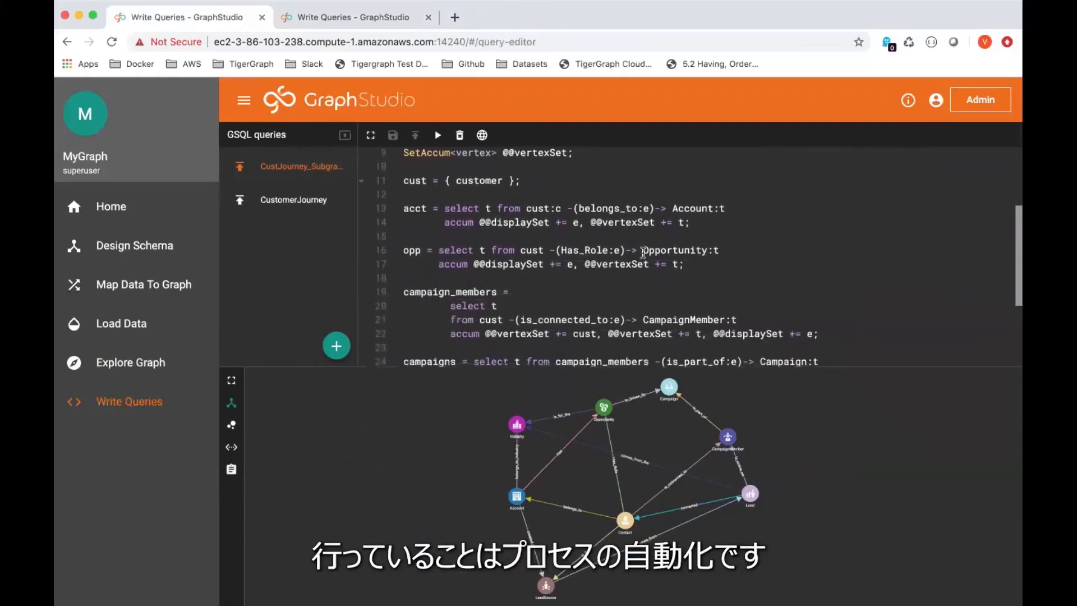
scroll(643, 253, up, 6)
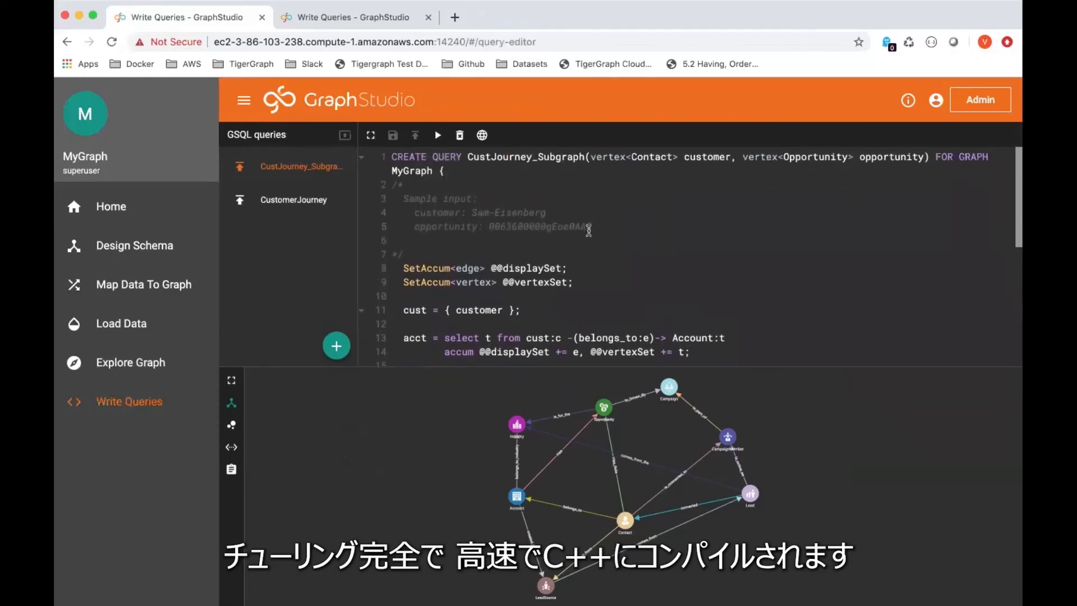
View the REST endpoint of the CustJourney_Subgraph query and close it again.
click(533, 154)
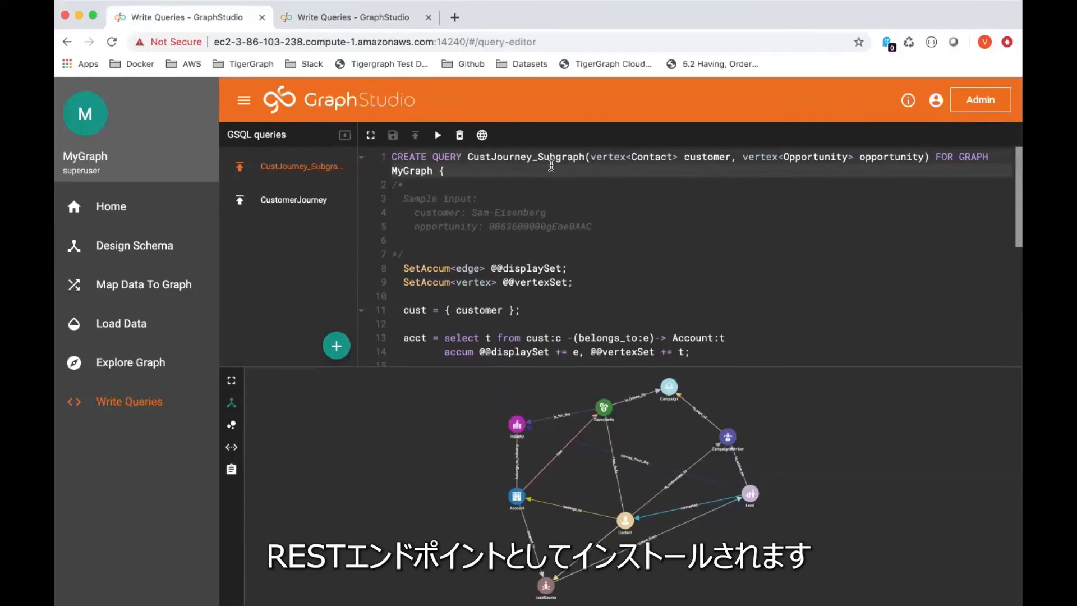
click(482, 135)
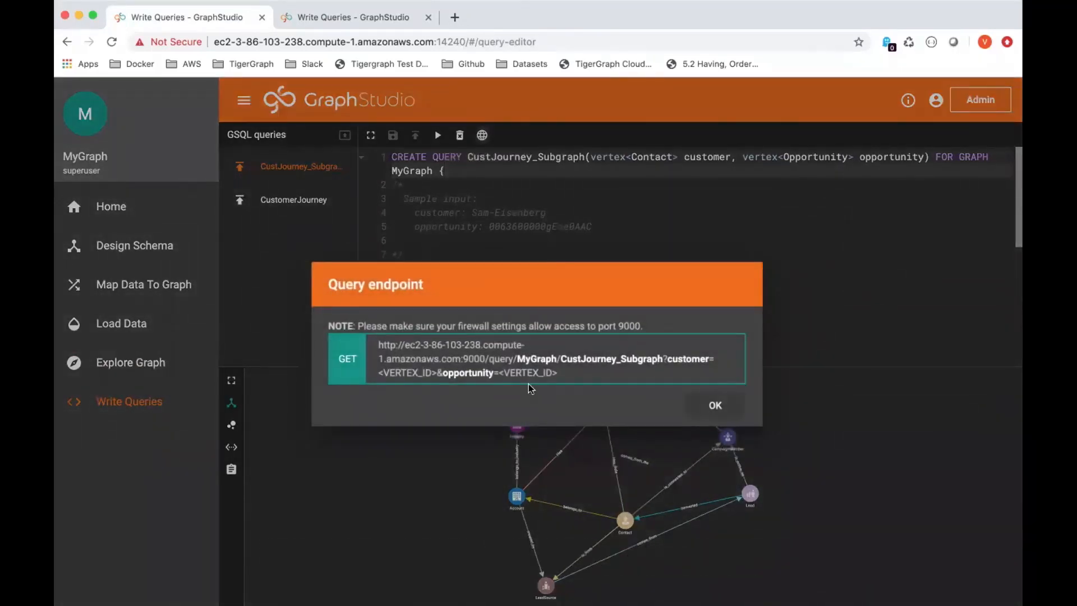
click(717, 406)
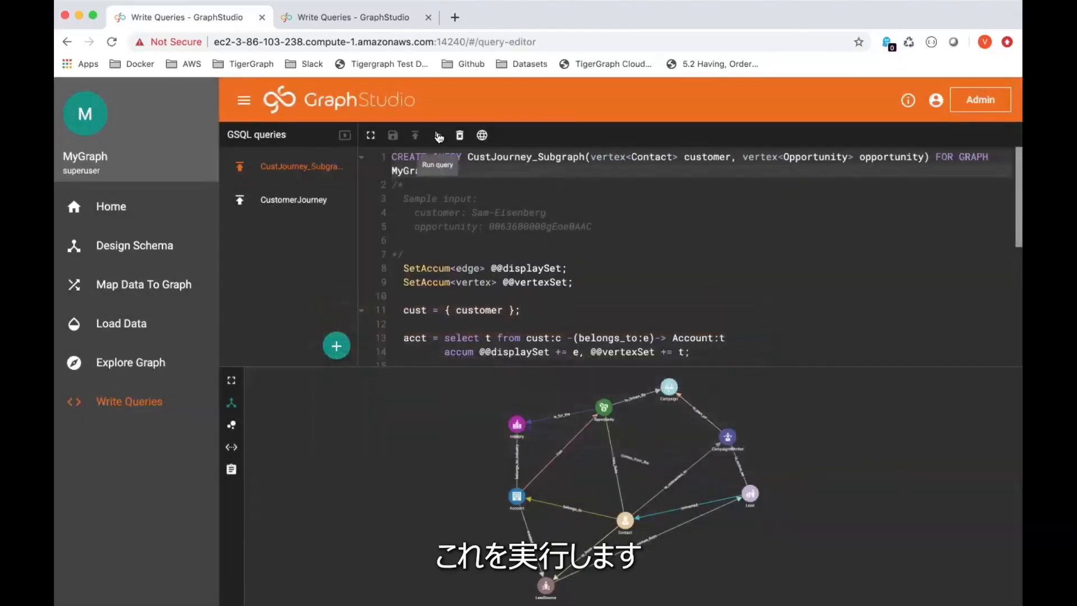
Start running the CustJourney_Subgraph query and copy the contact's vertex ID from the sample input comment into the customer parameter.
click(438, 135)
click(505, 224)
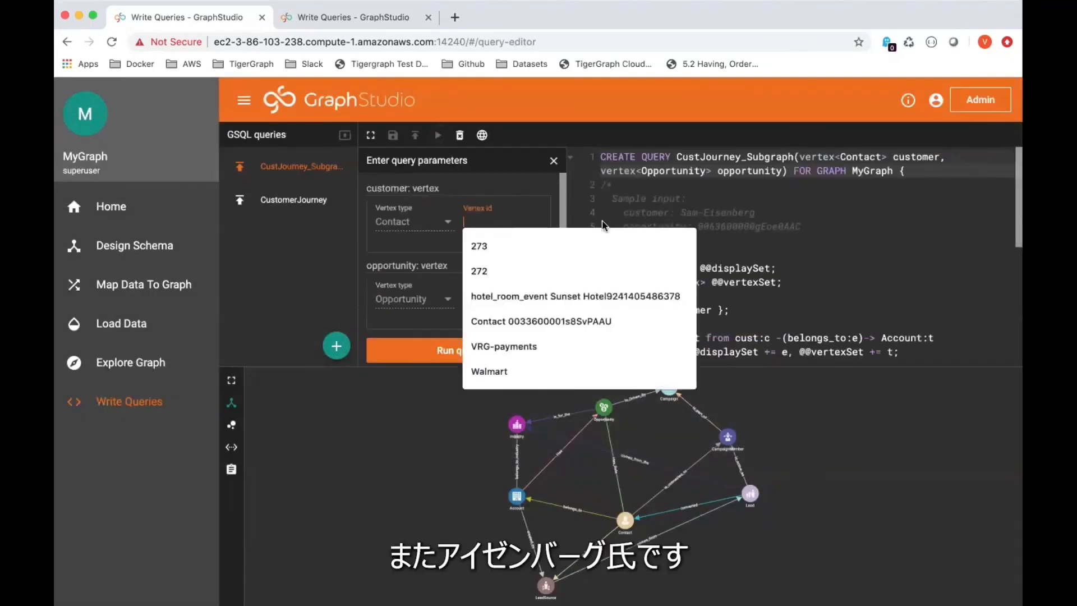
click(681, 210)
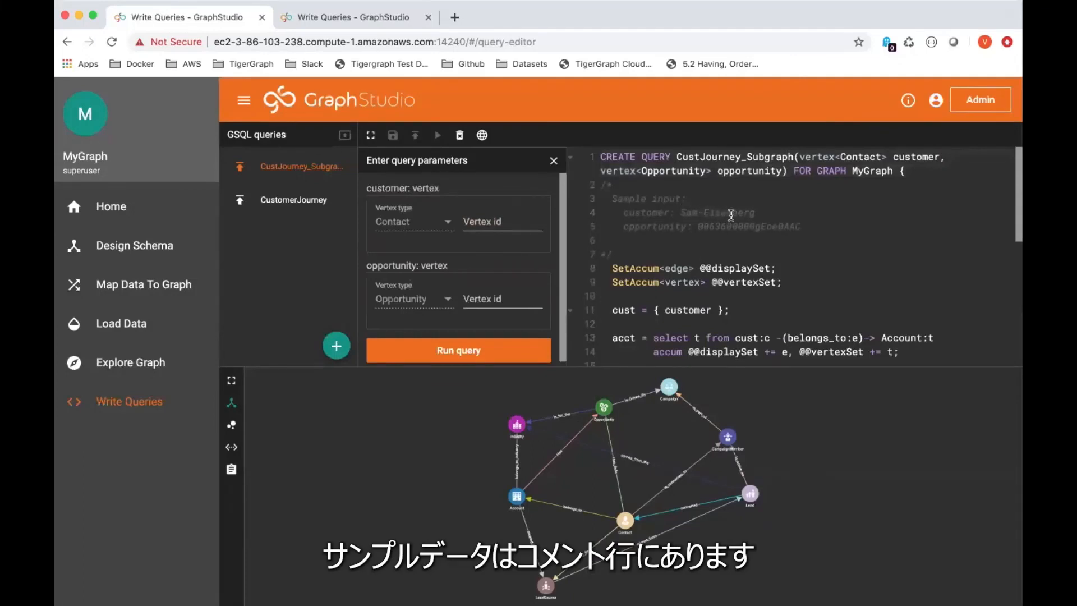
click(522, 218)
text(Sam-Eisenberg)
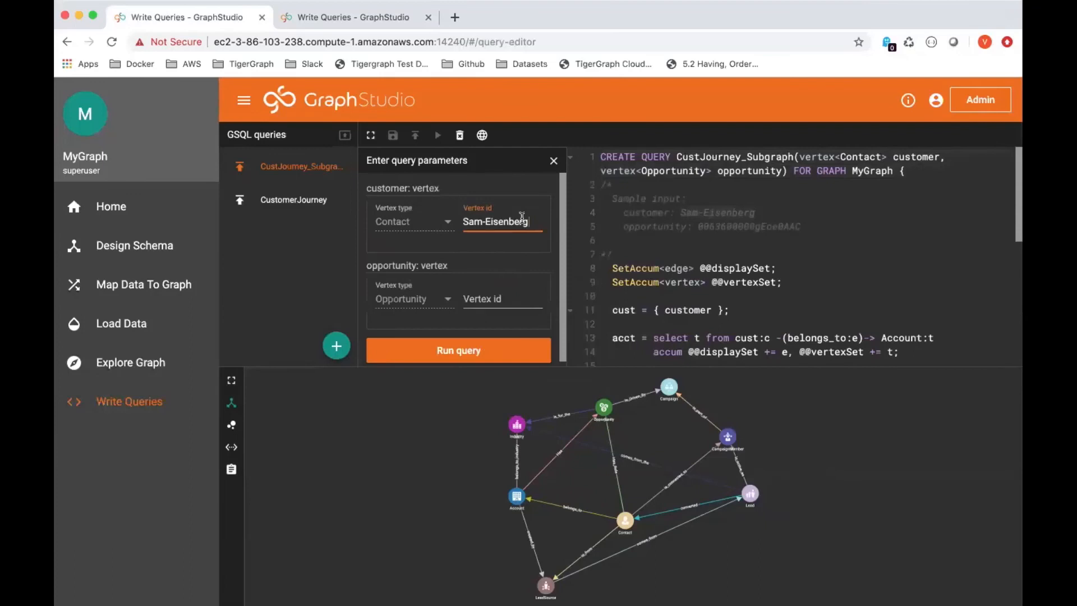
Copy the opportunity ID from the sample input comment into the opportunity parameter and run the query.
click(495, 302)
click(741, 225)
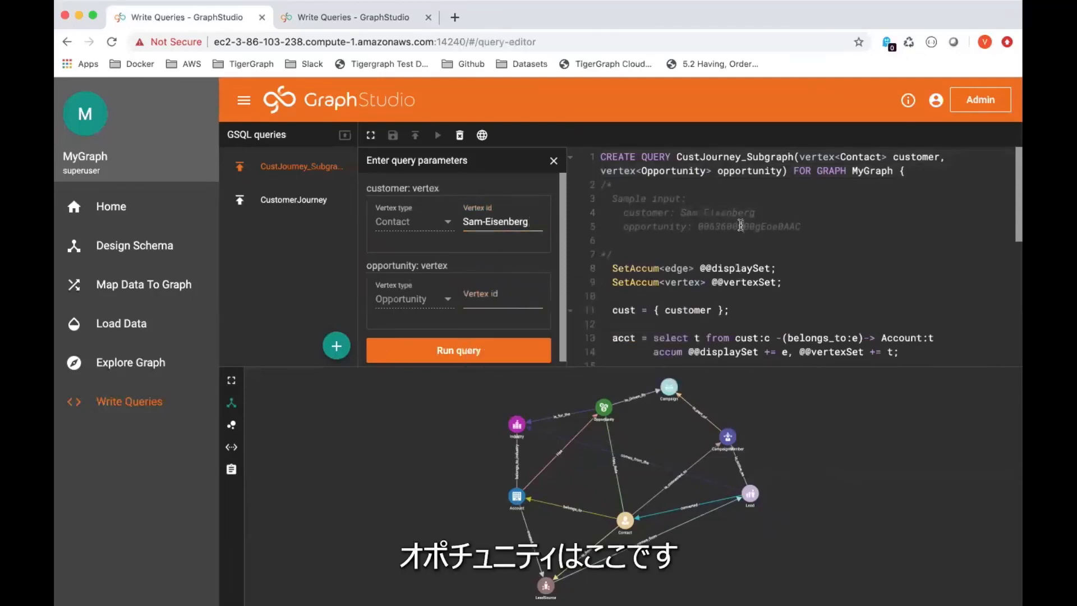
click(496, 301)
key(super+v)
click(429, 357)
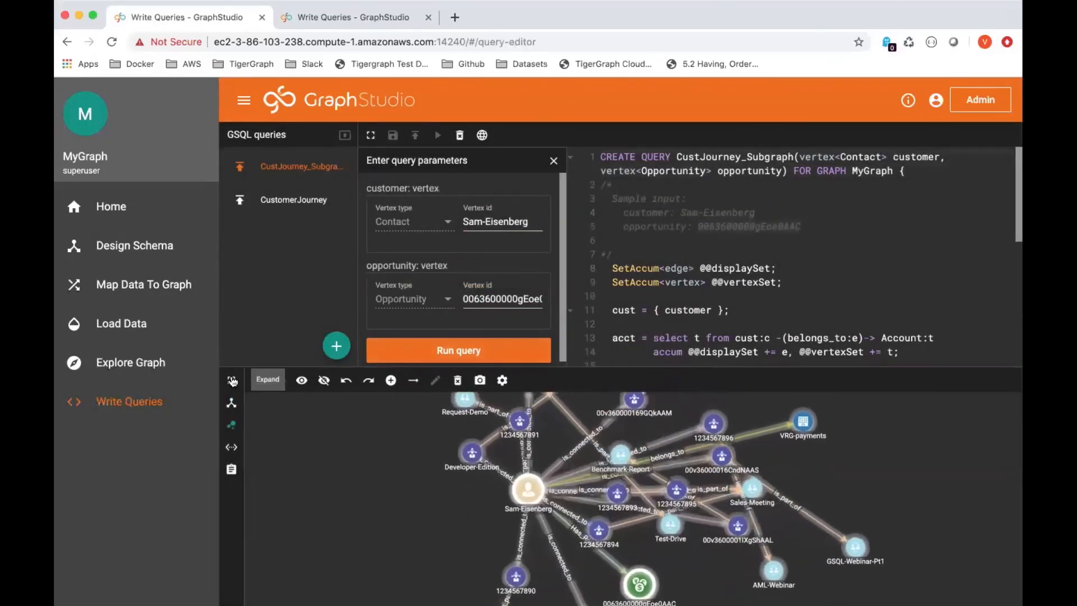
Expand the results area, read through the query's JSON output for the contact and account vertices, and return to the graph view.
click(232, 380)
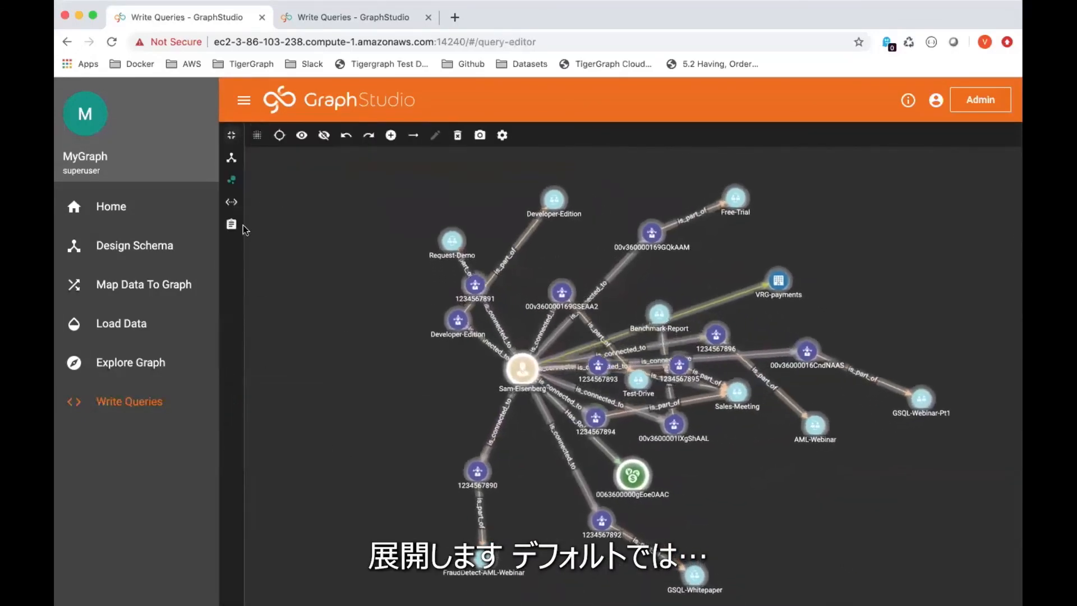
click(232, 204)
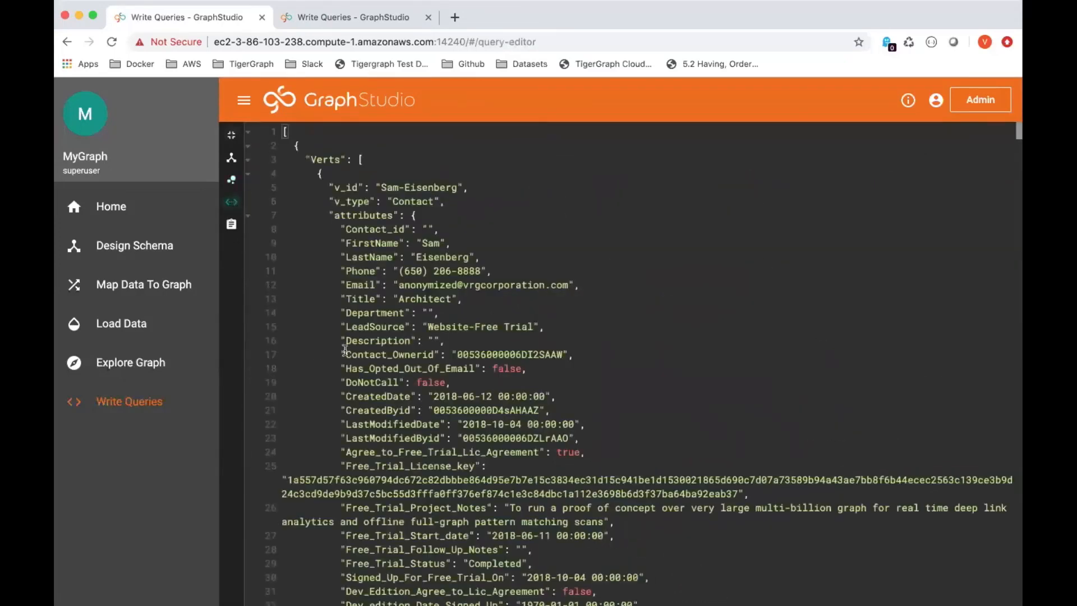
scroll(345, 351, down, 3)
scroll(345, 351, down, 8)
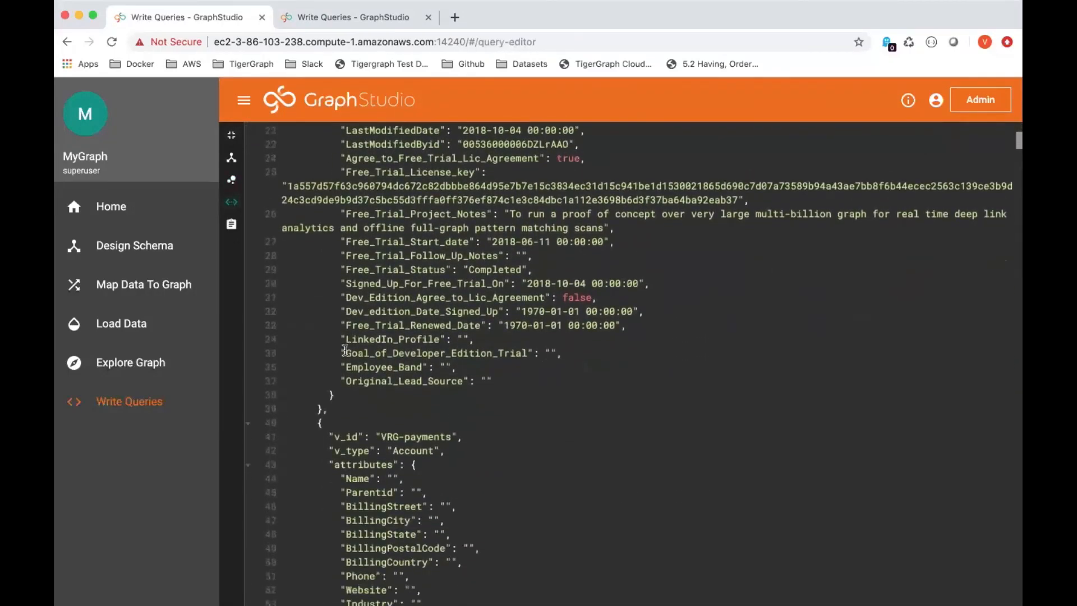
scroll(345, 351, down, 2)
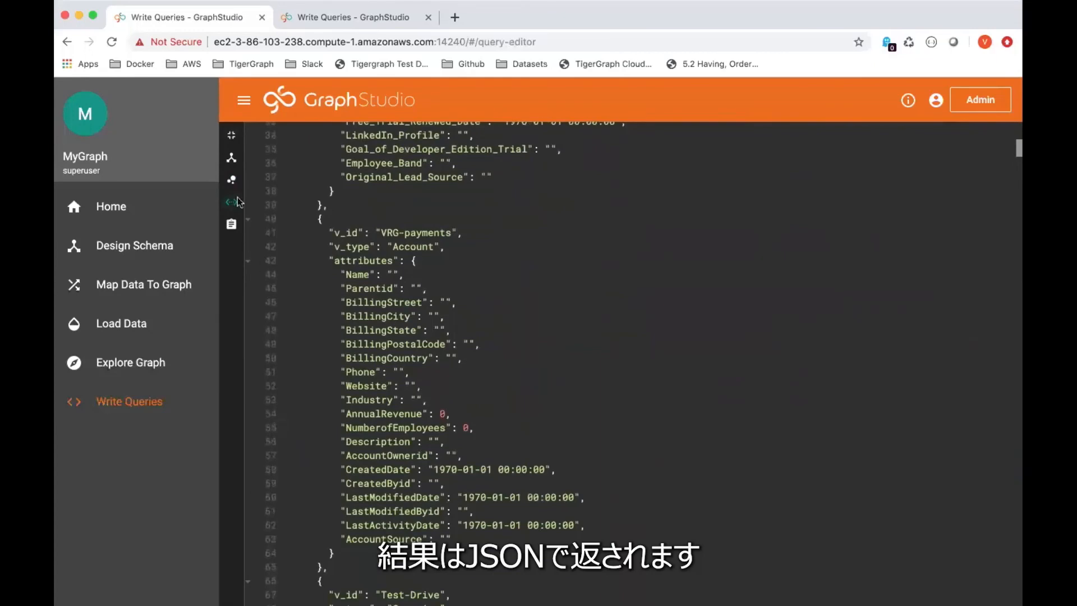
click(231, 180)
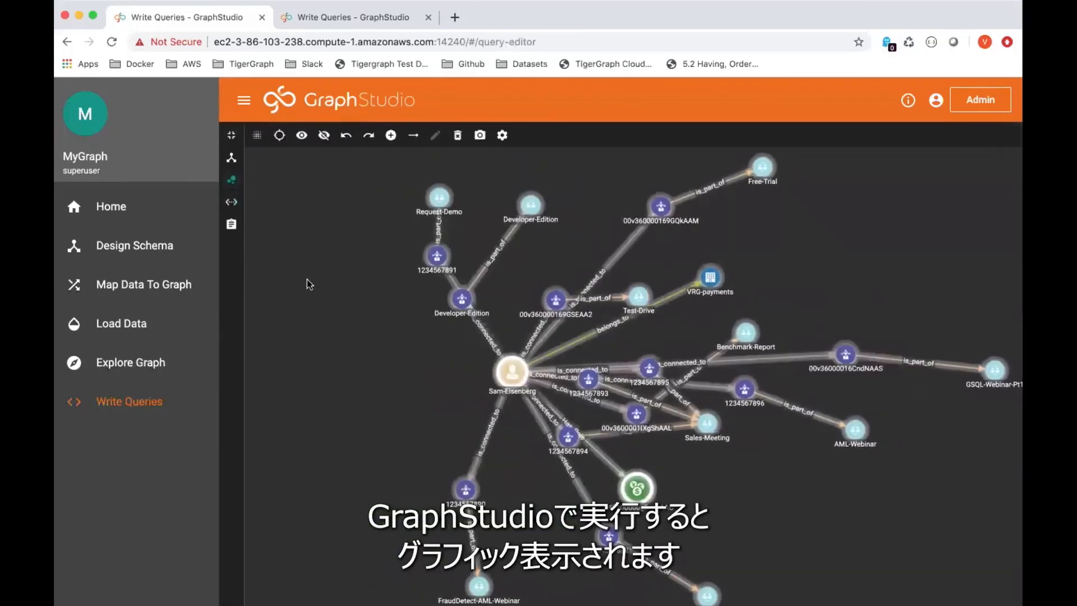
click(257, 136)
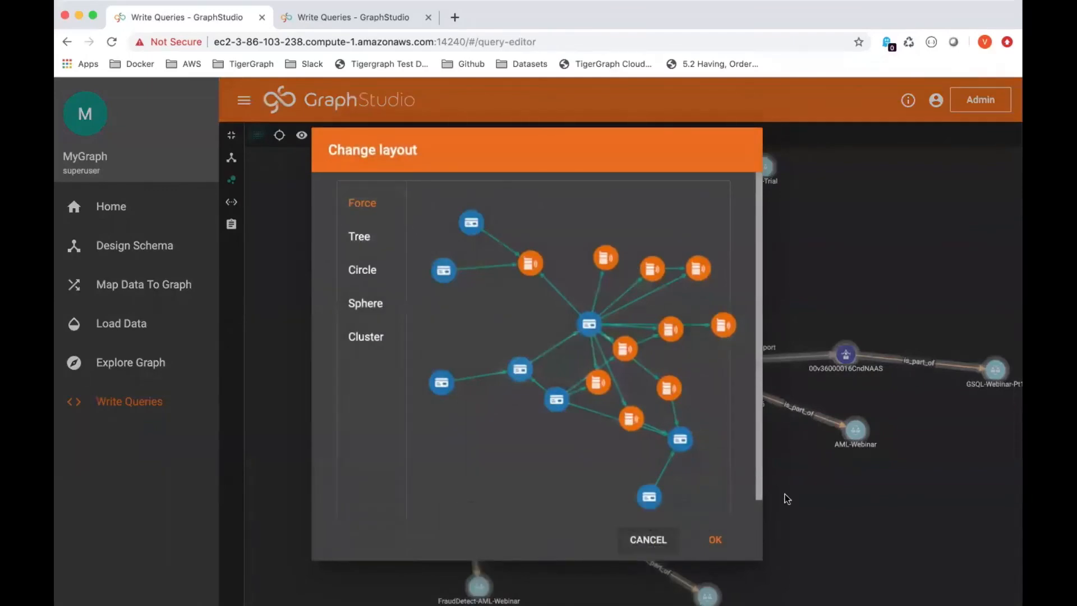
click(715, 540)
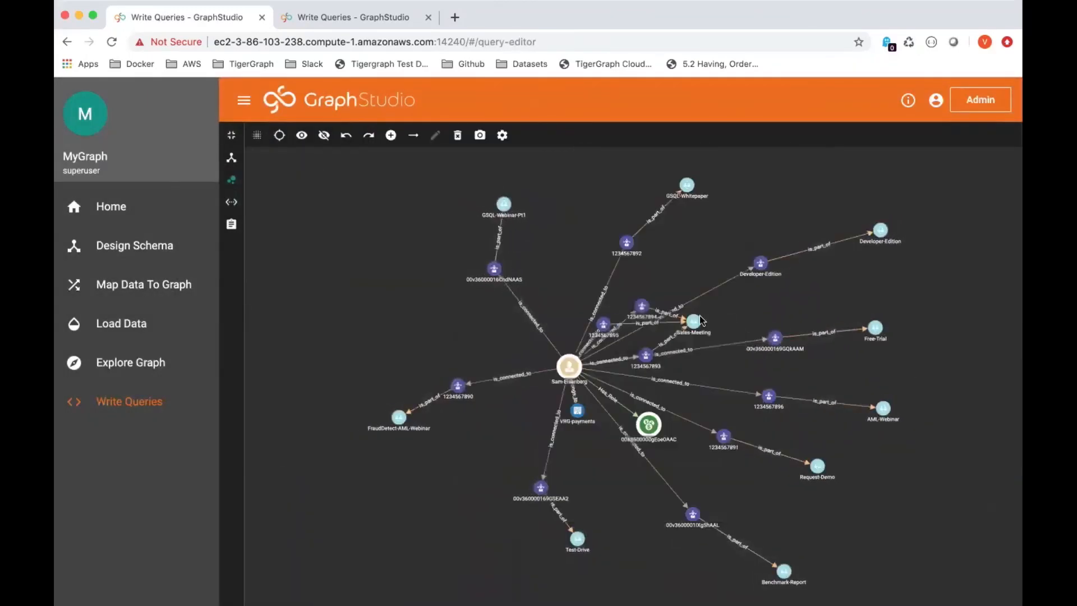
drag(695, 318, 436, 334)
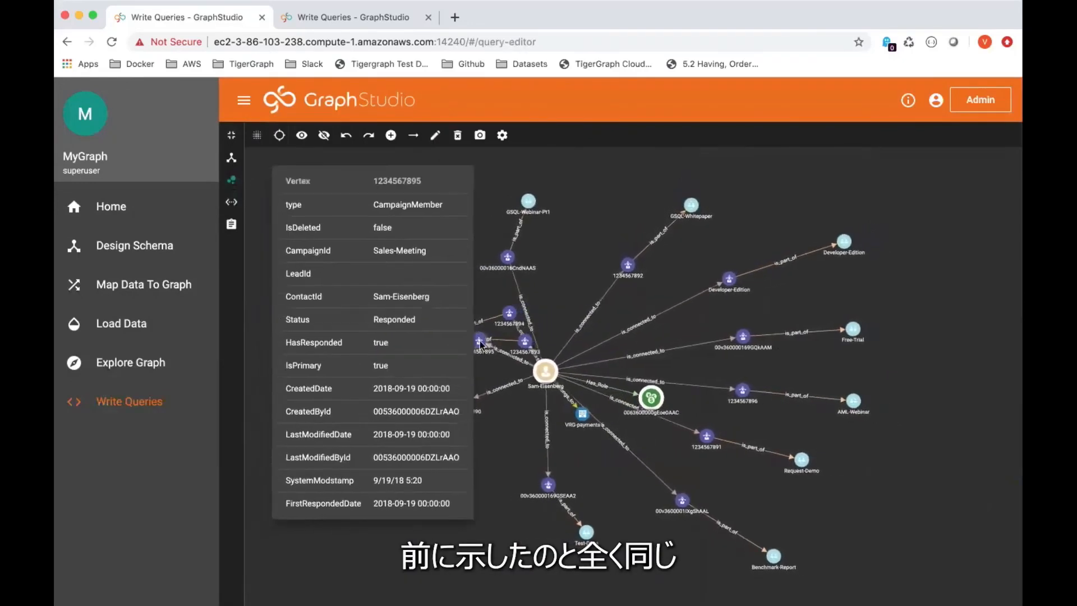
drag(478, 341, 457, 364)
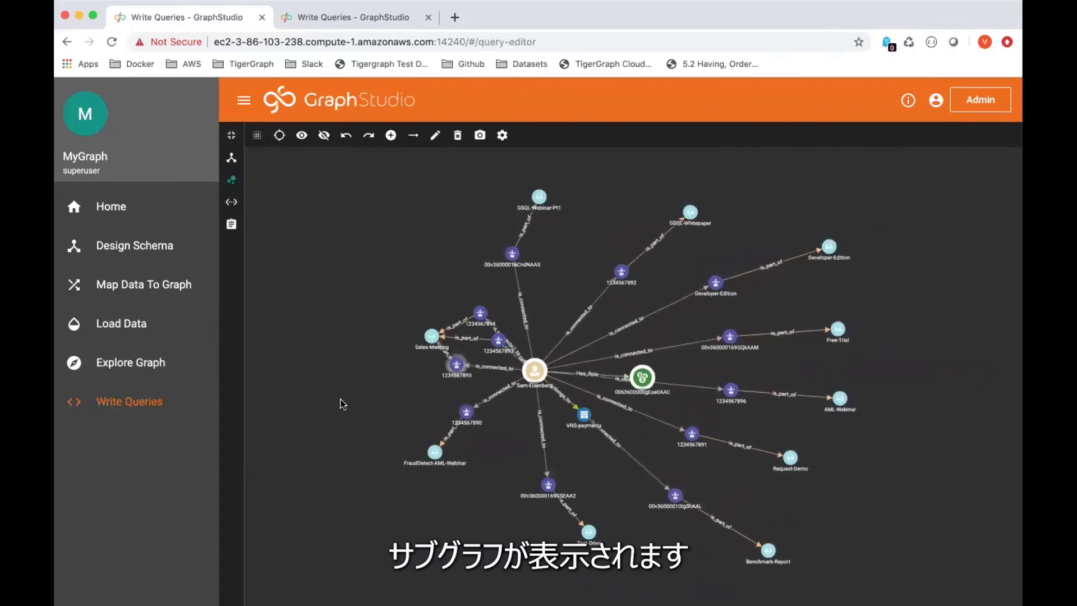
Examine the rearranged subgraph and switch to the prepared customer journey graph in the second GraphStudio session for comparison.
scroll(340, 400, up, 2)
drag(342, 376, 285, 376)
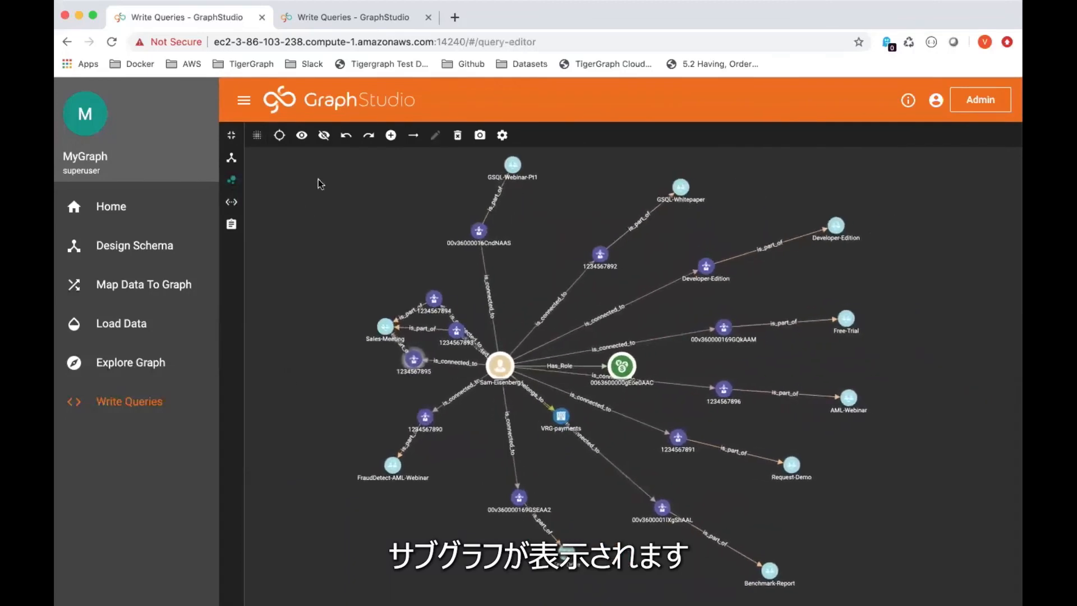
click(369, 18)
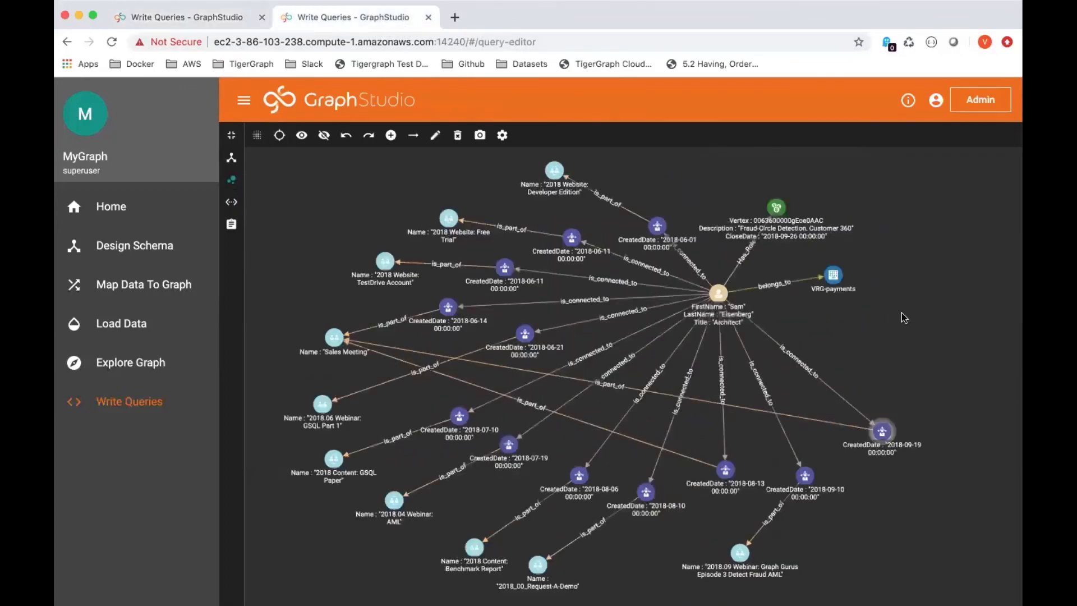